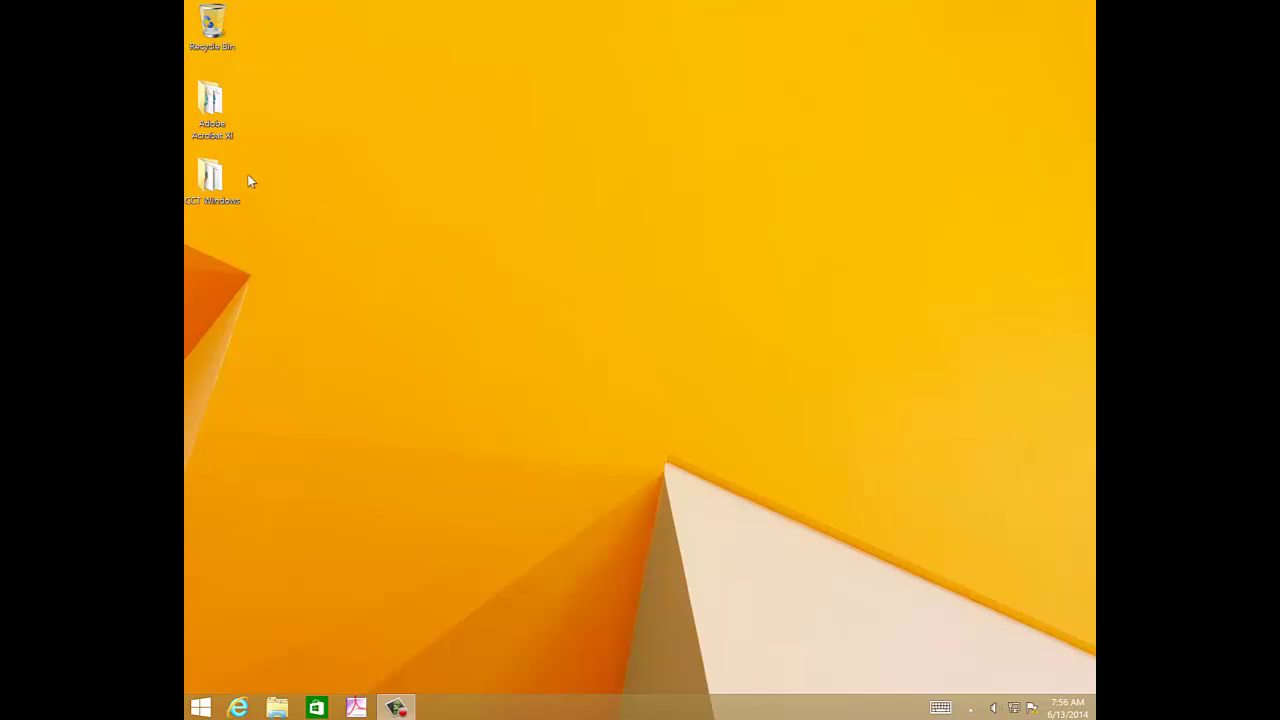
Open the CCT Windows desktop folder and examine the AcrobatPro_11_Web_WWMUI.exe installer, the AcrobatUpd11007.msp patch and the AcrobatCCTWorkflow.mst transform
double_click(210, 178)
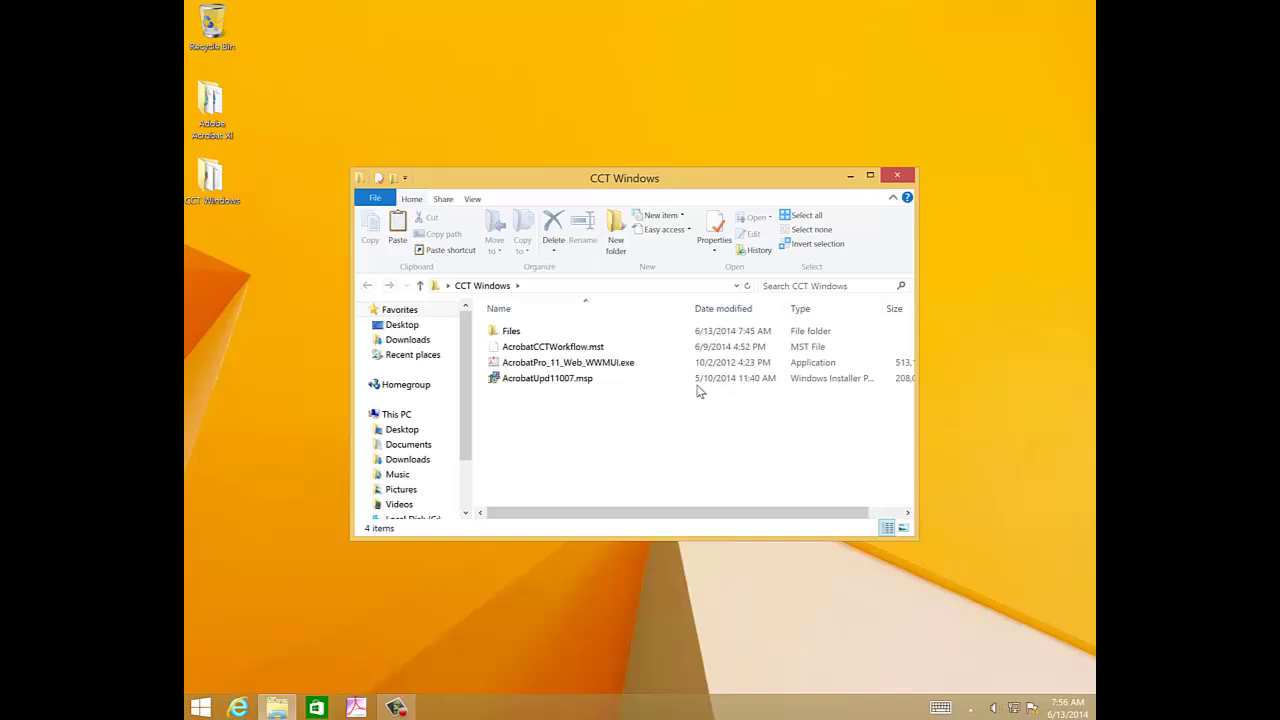
click(620, 365)
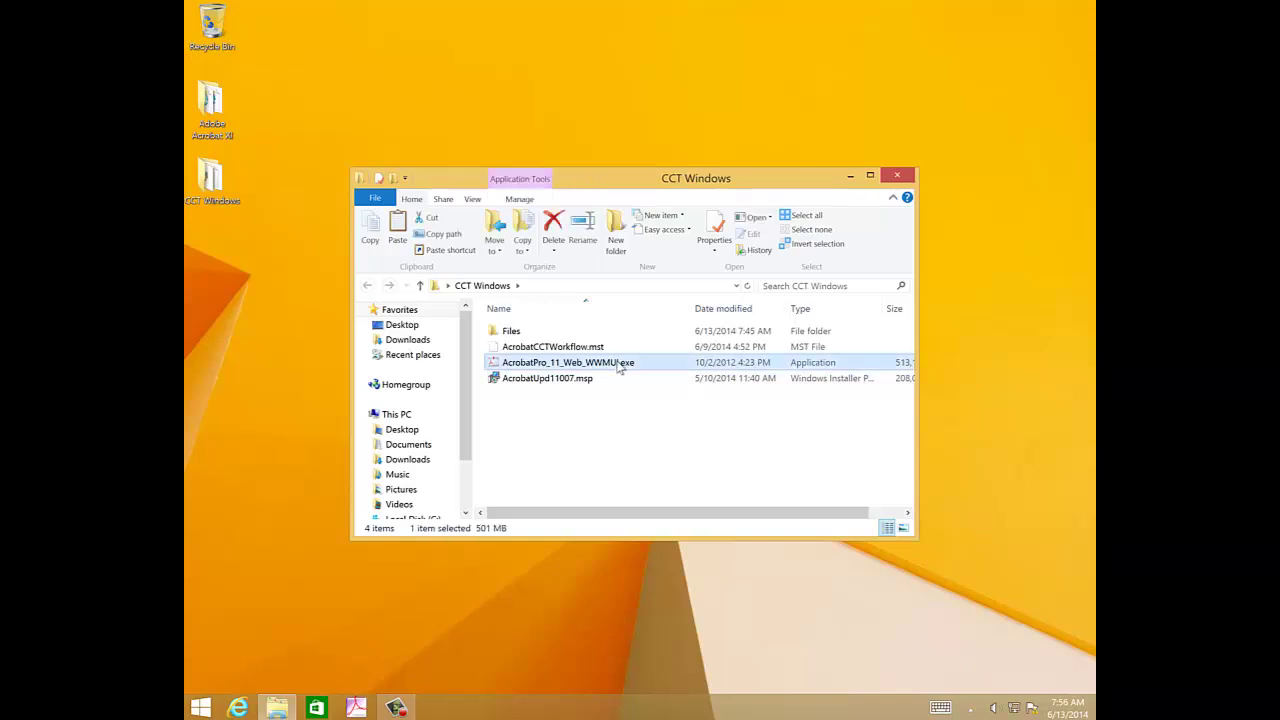
click(578, 382)
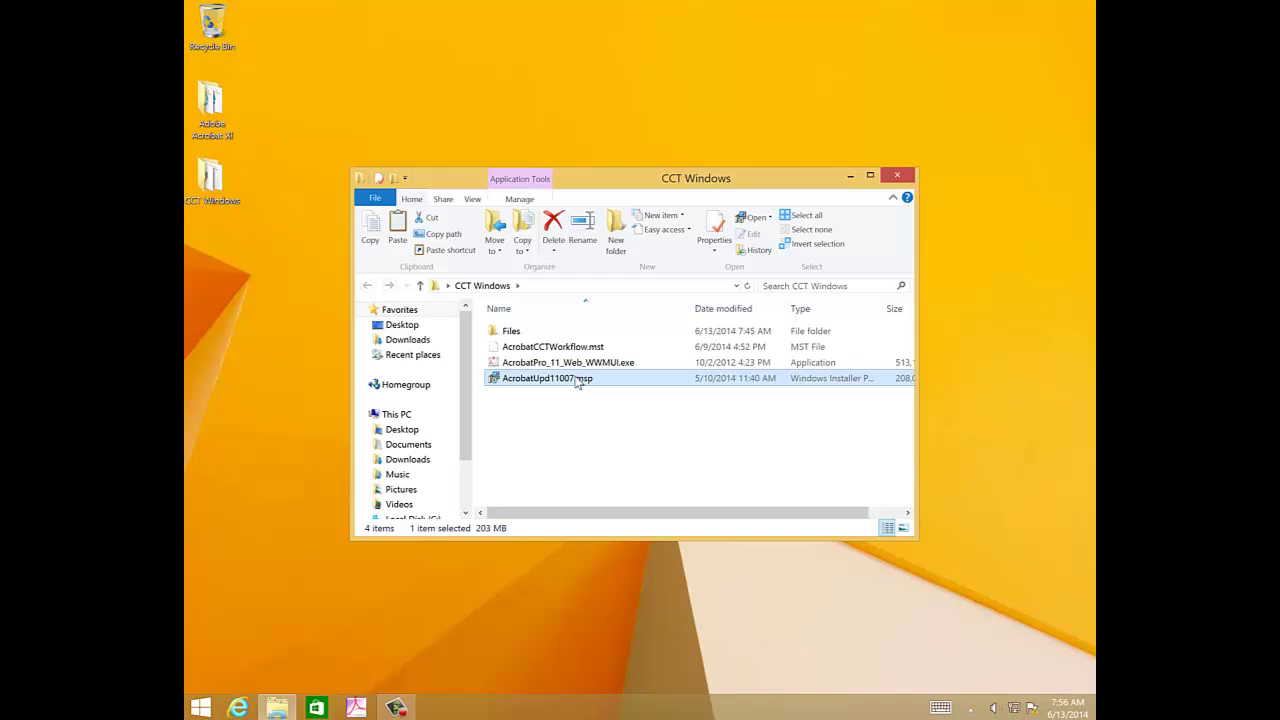
click(553, 349)
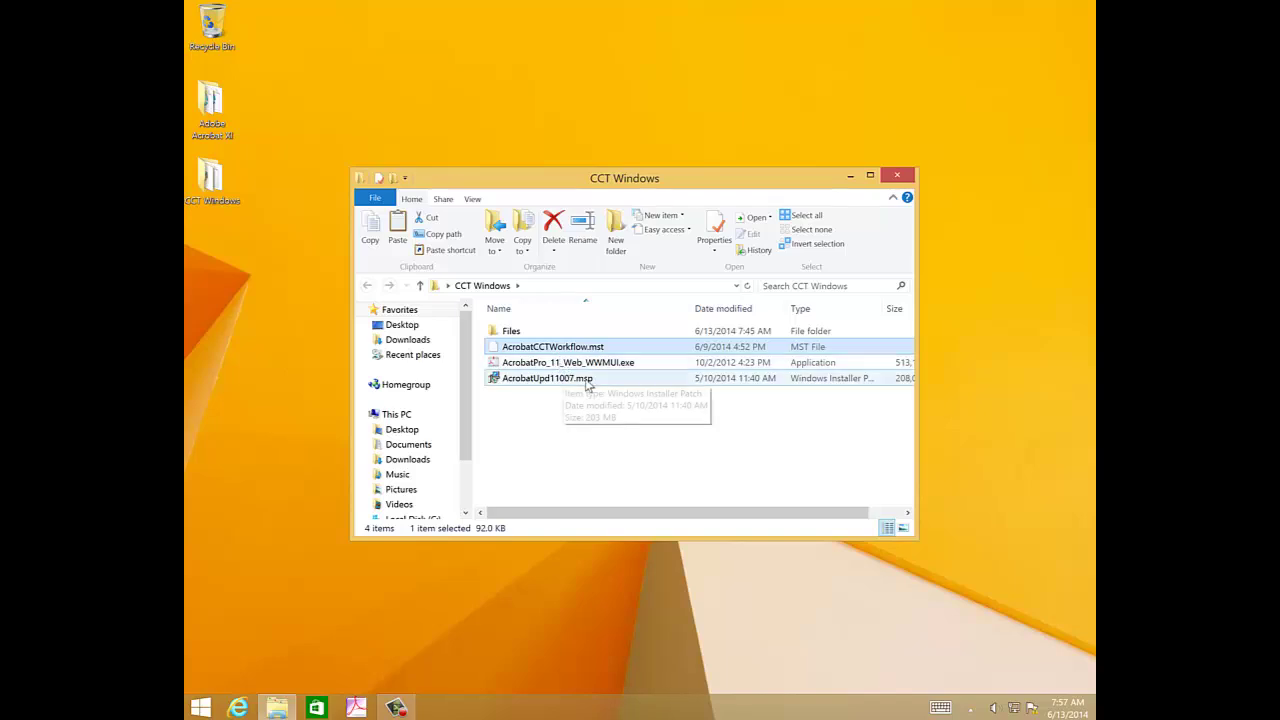
click(587, 362)
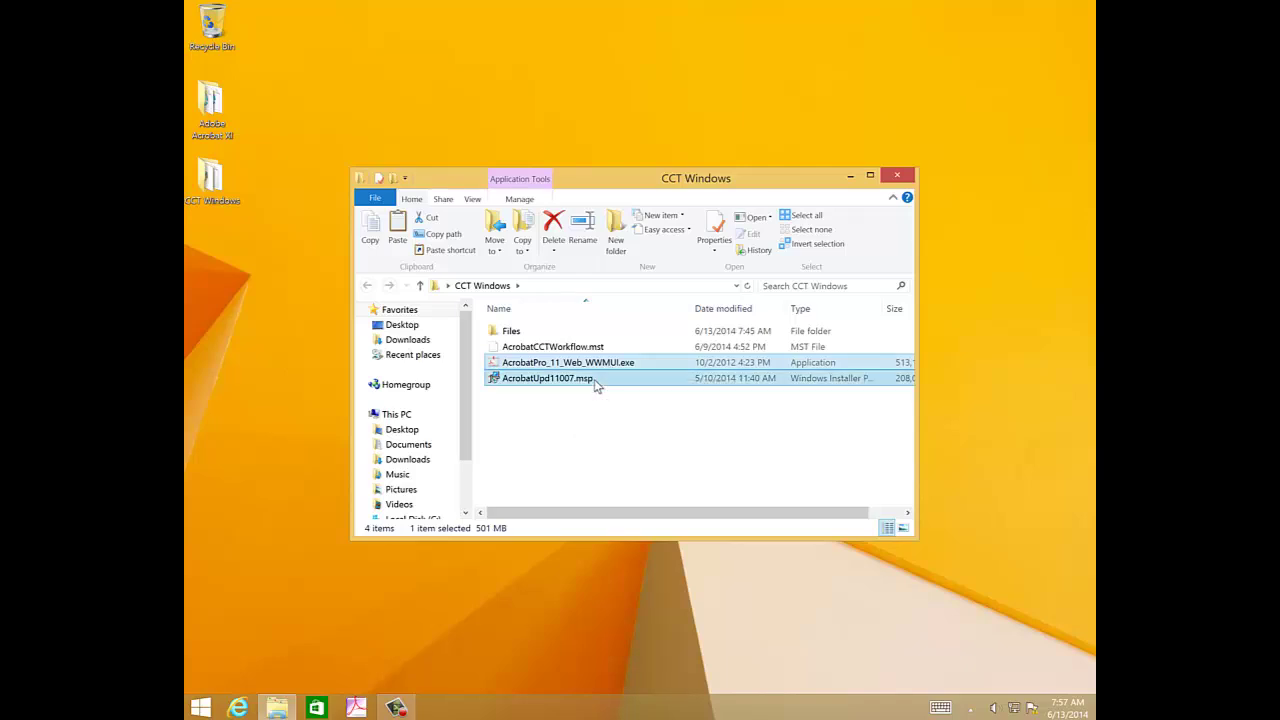
click(595, 385)
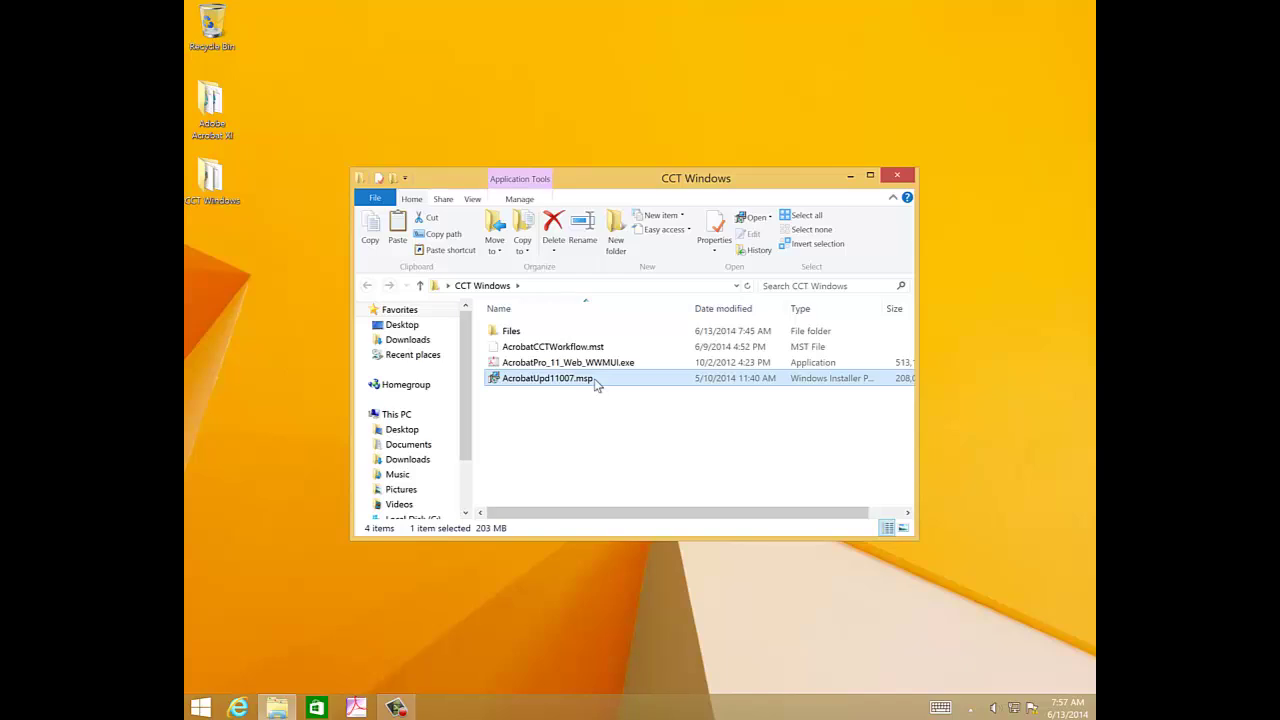
click(571, 349)
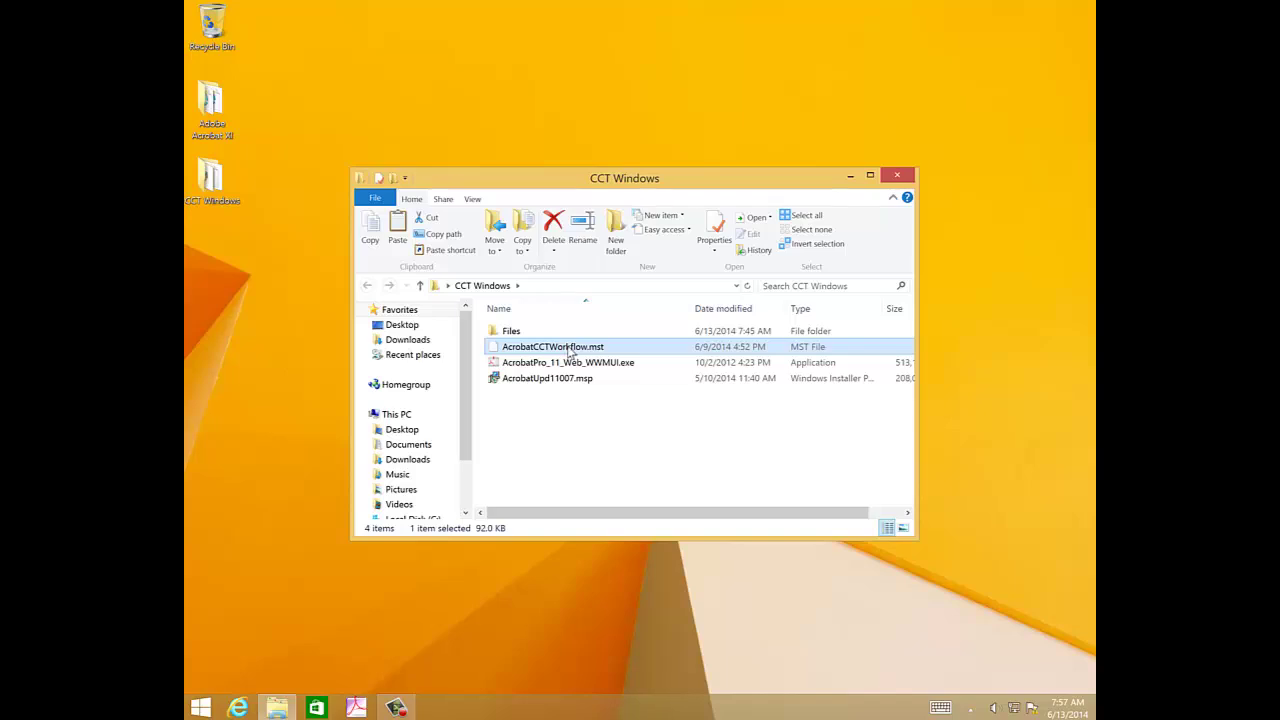
click(567, 363)
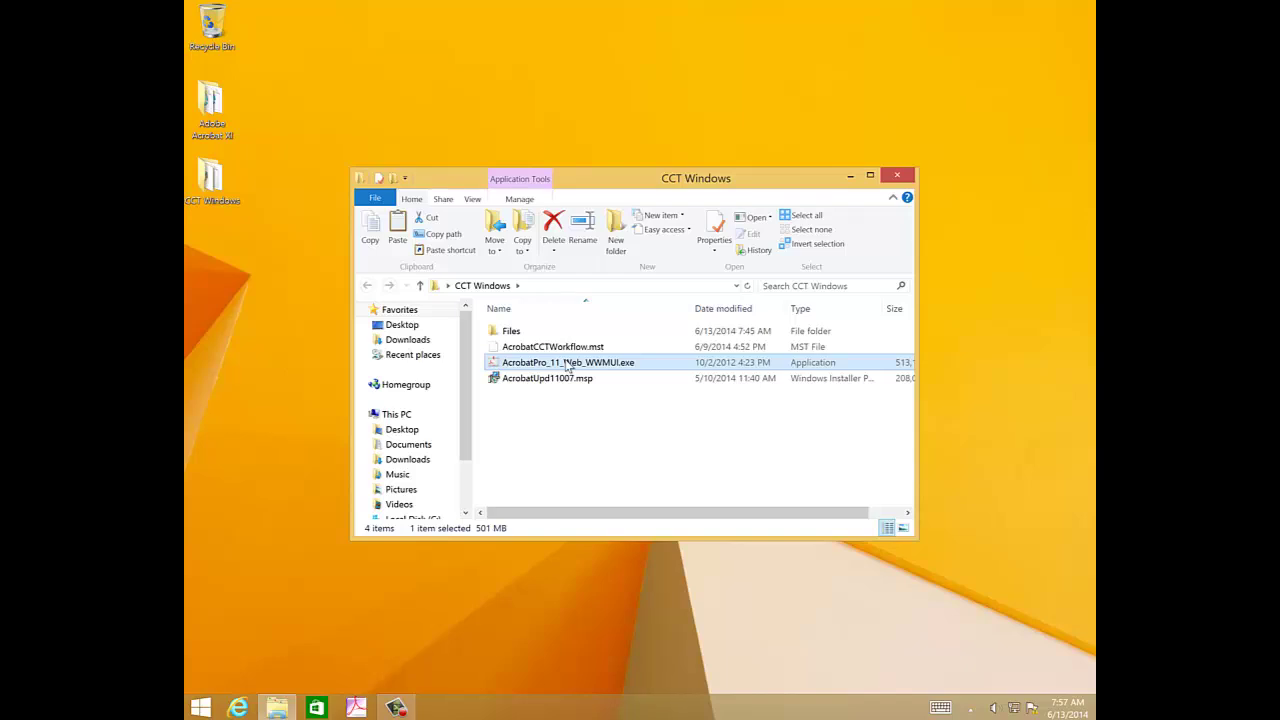
Open the Adobe Acrobat XI desktop folder and go into its Adobe Acrobat XI subfolder
click(216, 110)
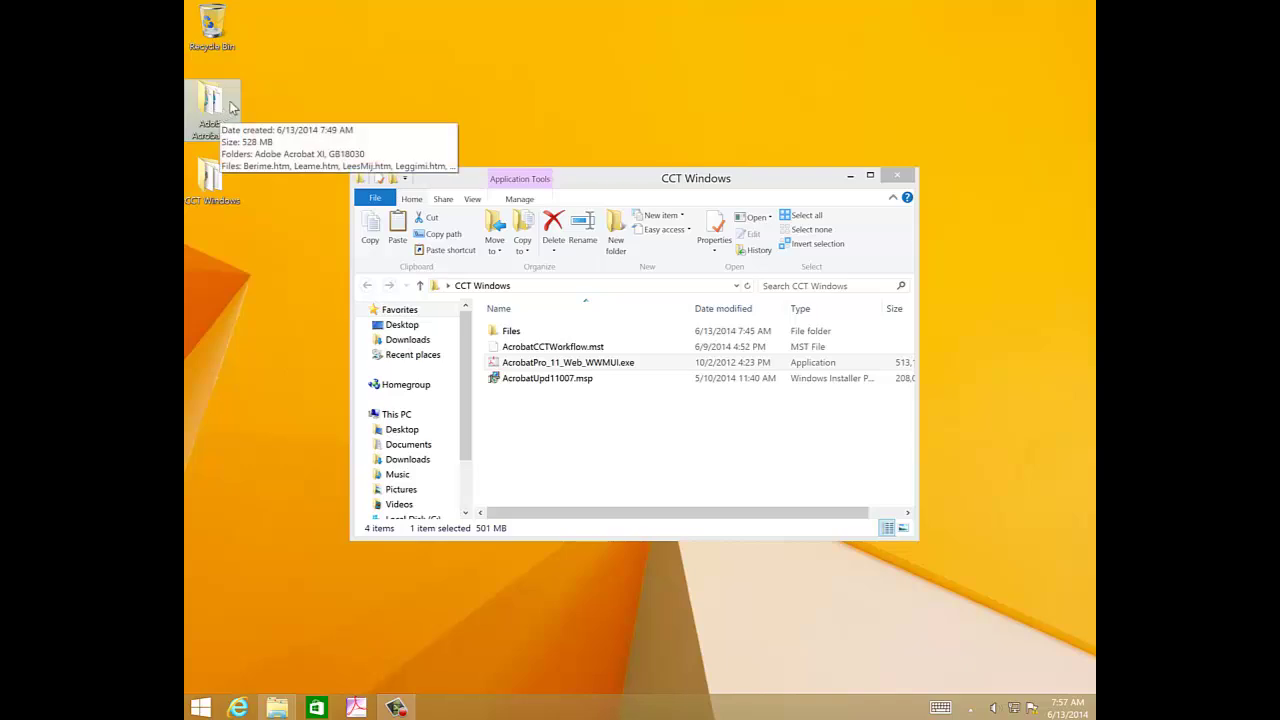
double_click(222, 112)
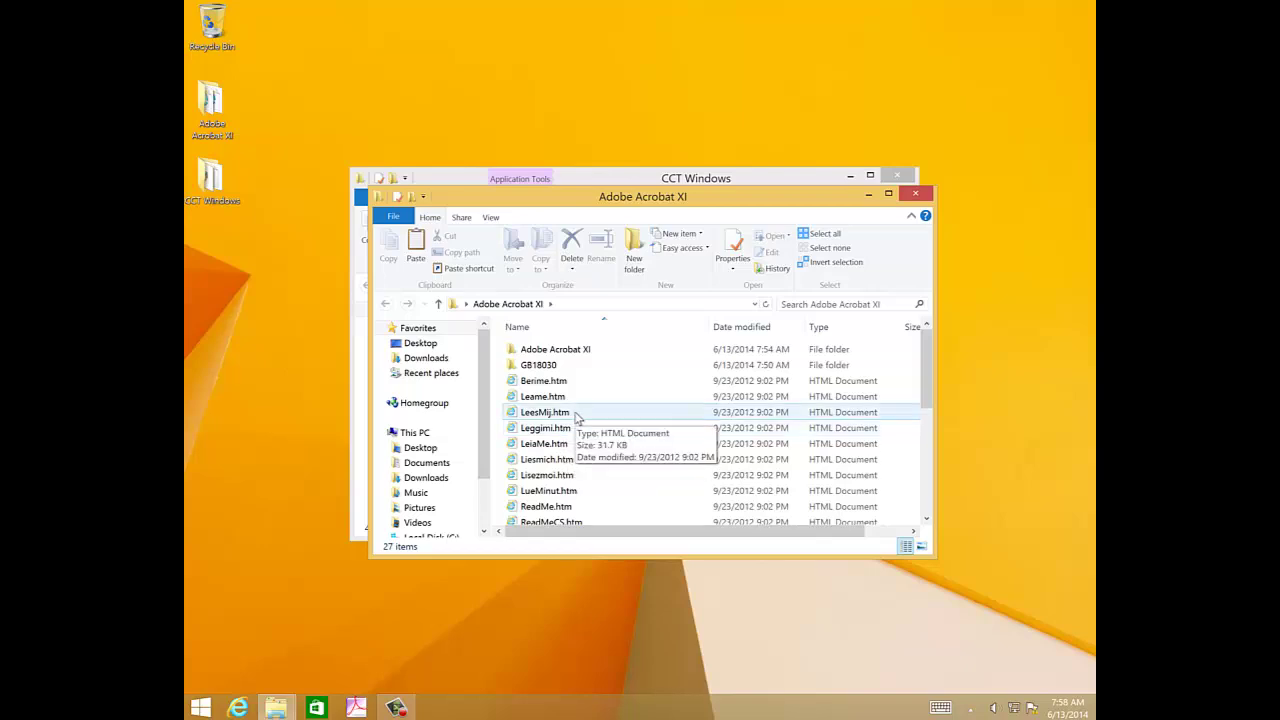
double_click(573, 356)
Move AcrobatUpd11007.msp and AcrobatCCTWorkflow.mst from CCT Windows into the inner Adobe Acrobat XI folder and close the CCT Windows window
click(581, 181)
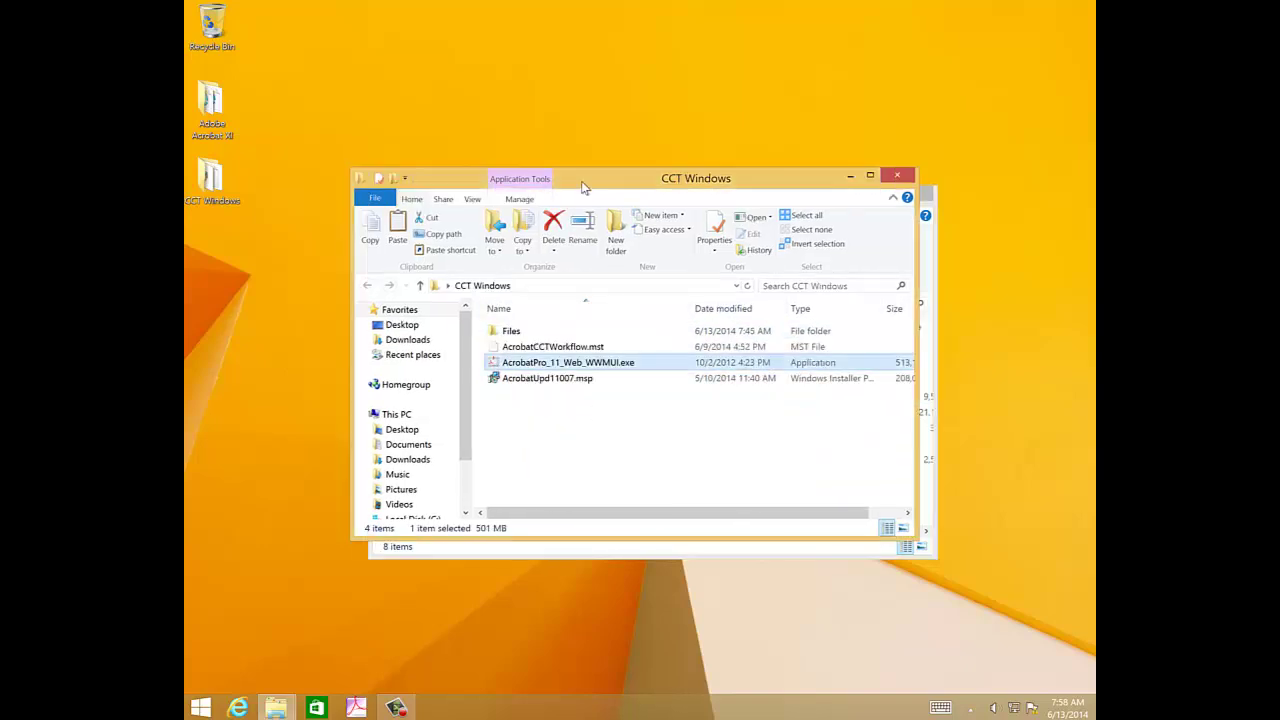
drag(594, 176, 614, 112)
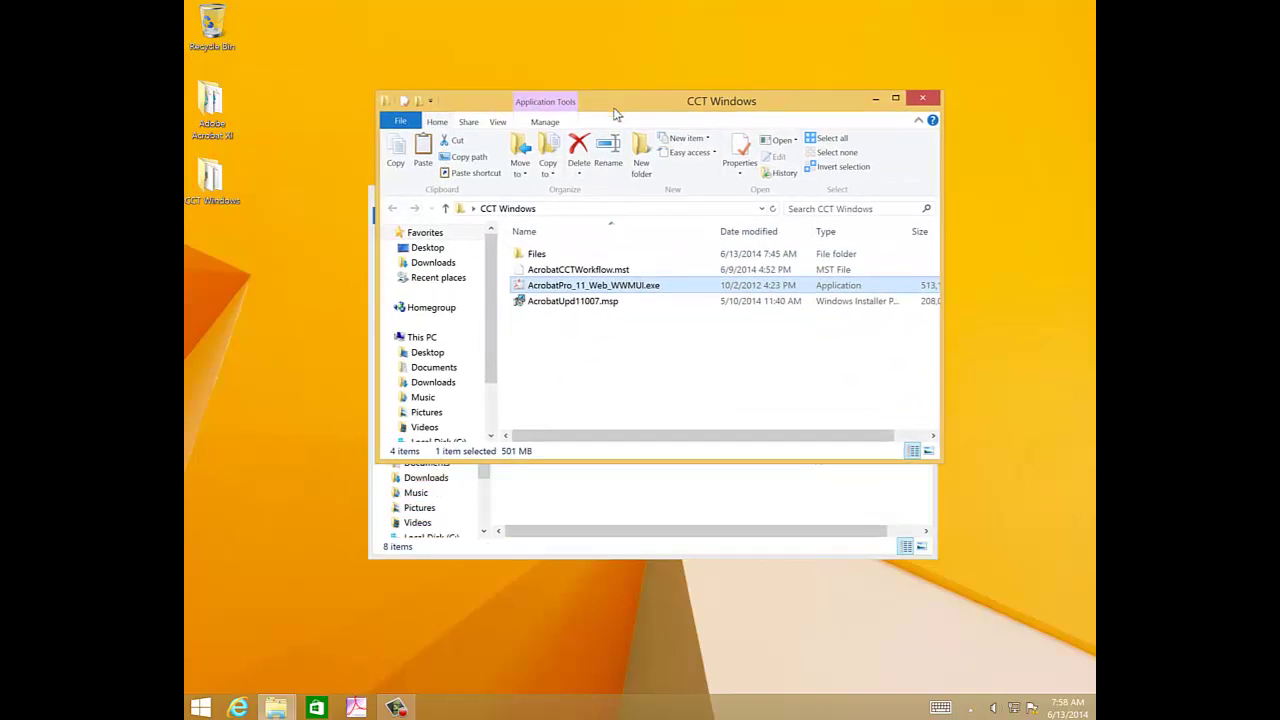
click(578, 304)
drag(578, 304, 578, 497)
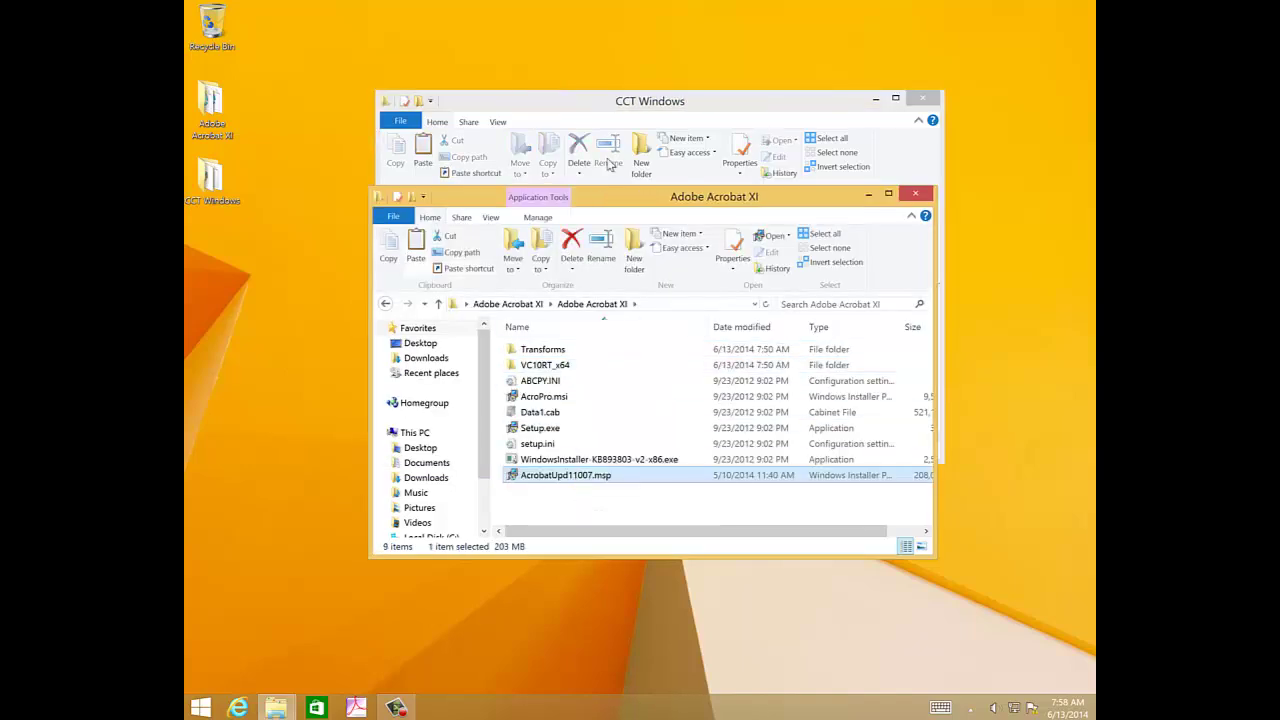
click(602, 101)
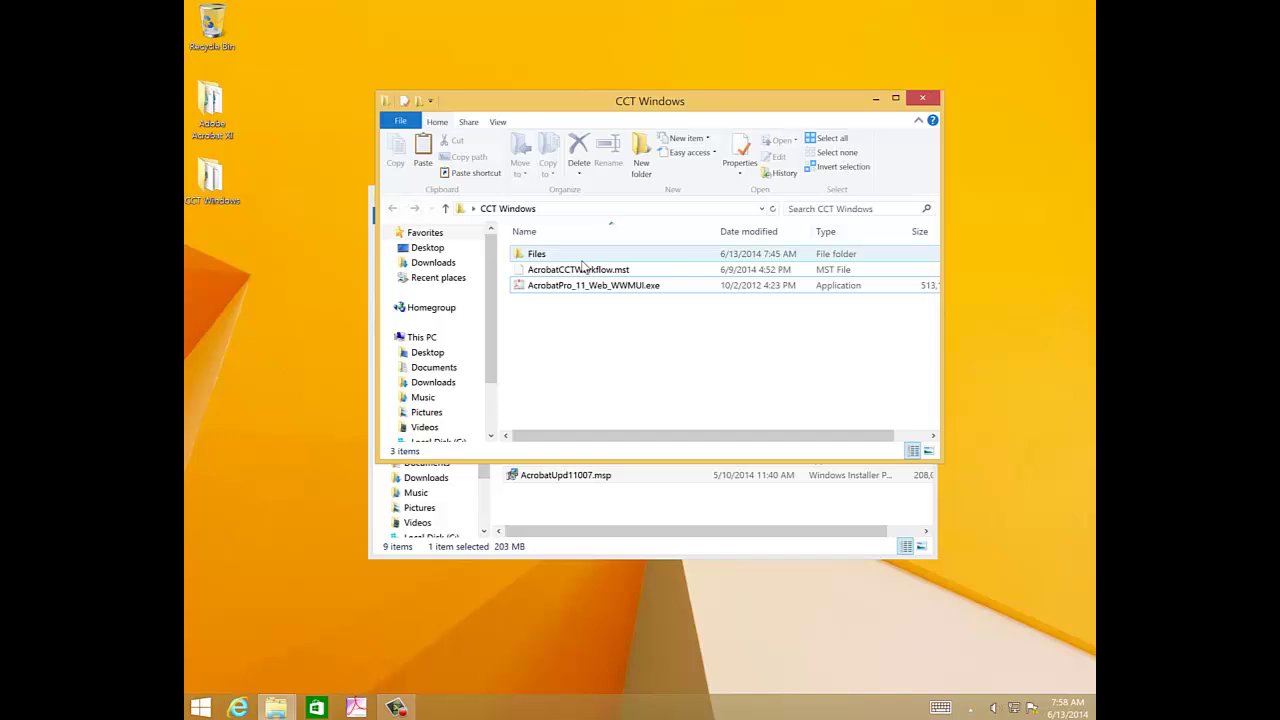
drag(582, 272, 589, 500)
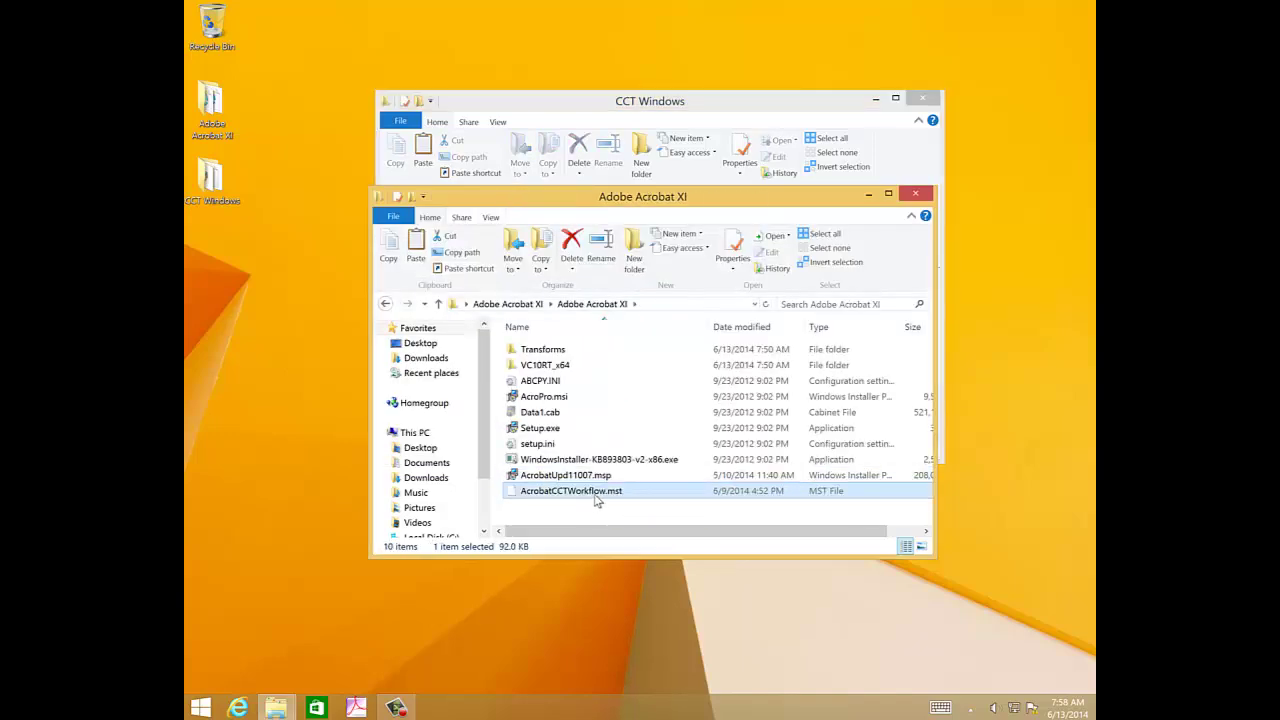
click(924, 100)
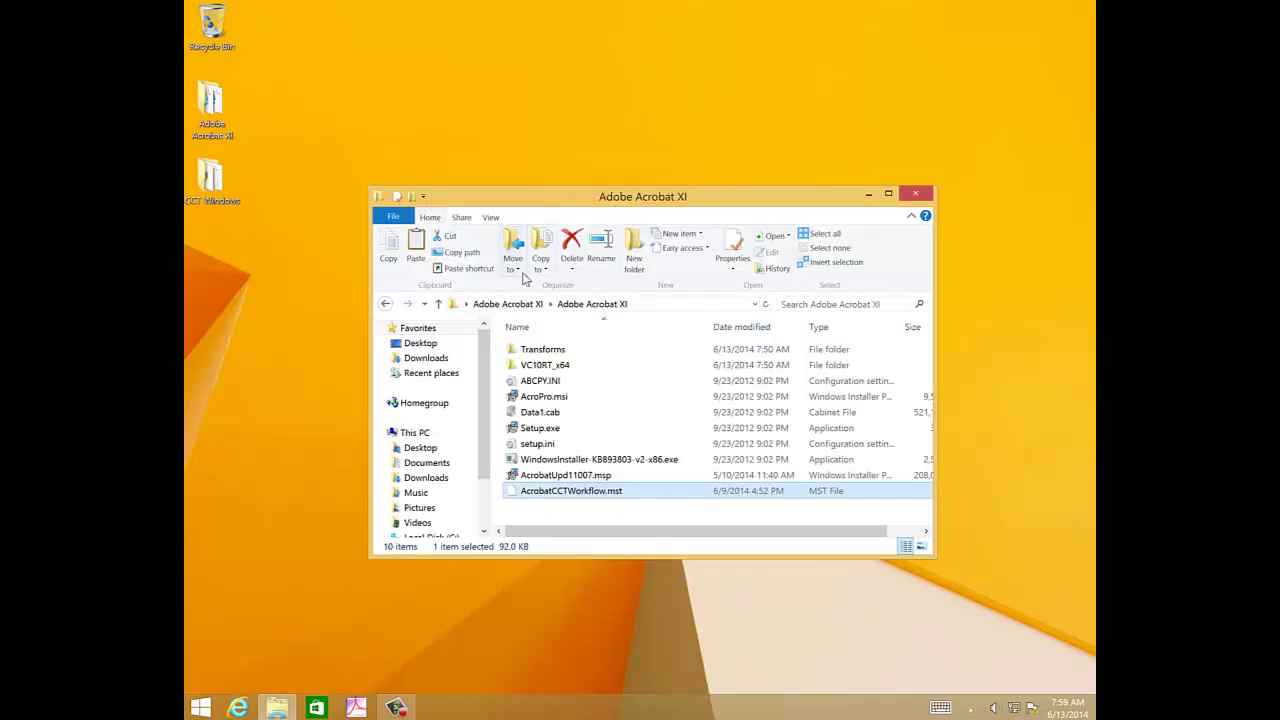
Launch Adobe Customization Wizard XI and open the AcroPro.msi package from the inner Adobe Acrobat XI folder
click(356, 707)
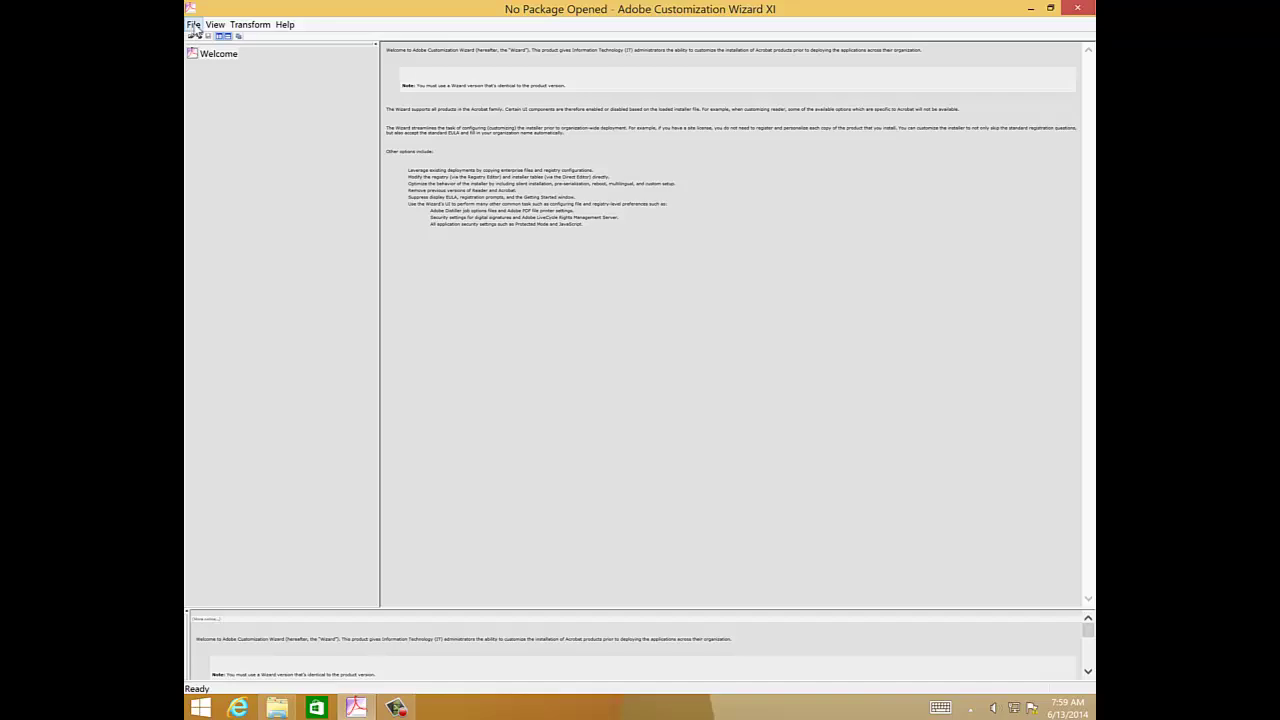
click(195, 25)
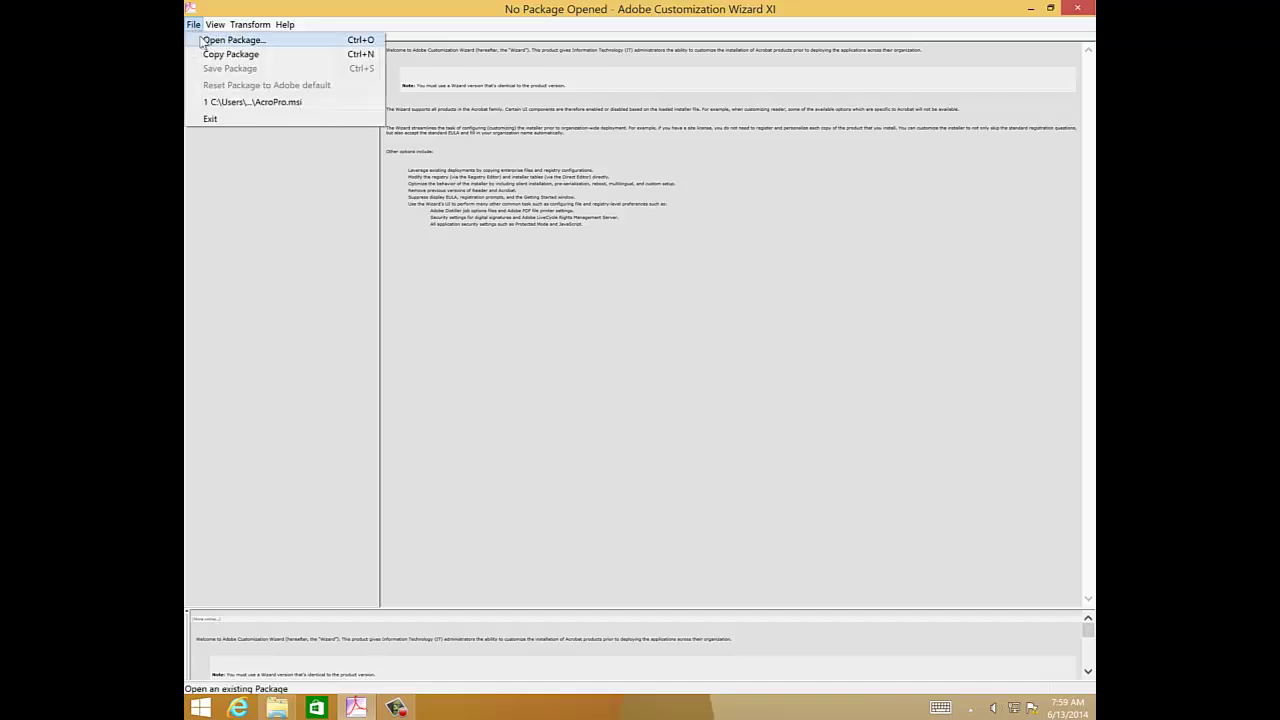
click(230, 40)
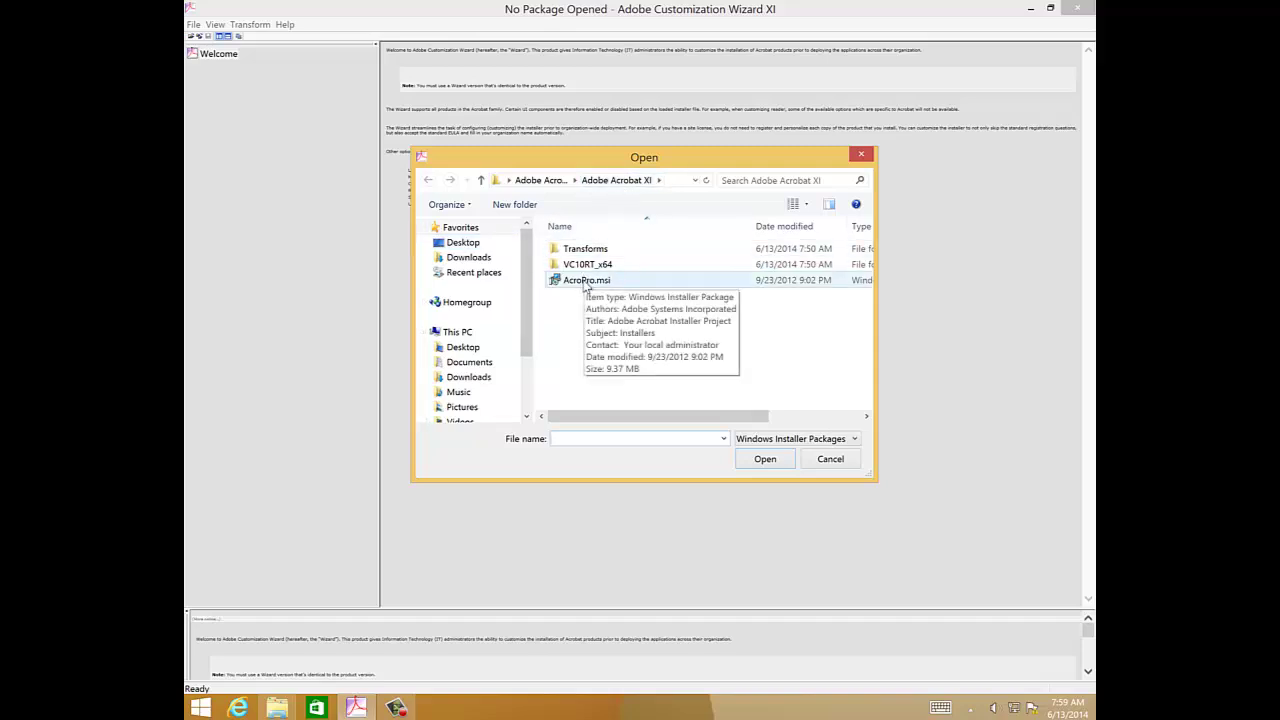
click(587, 283)
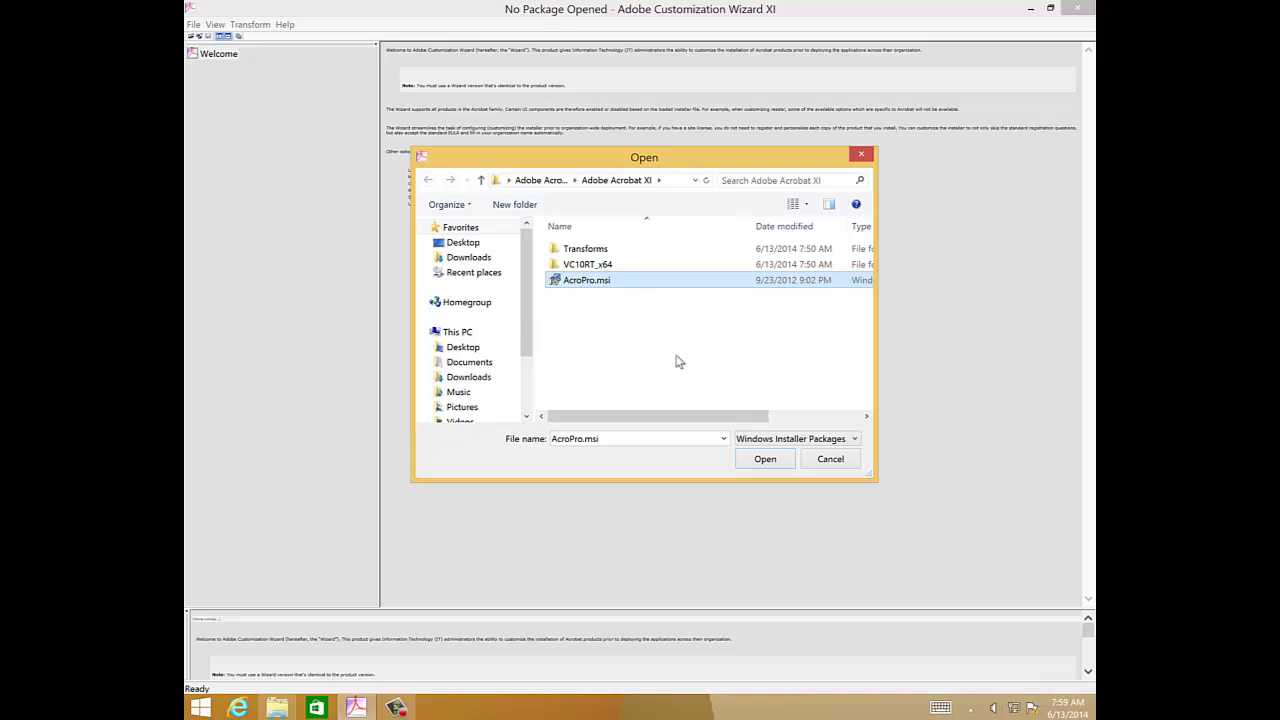
click(772, 462)
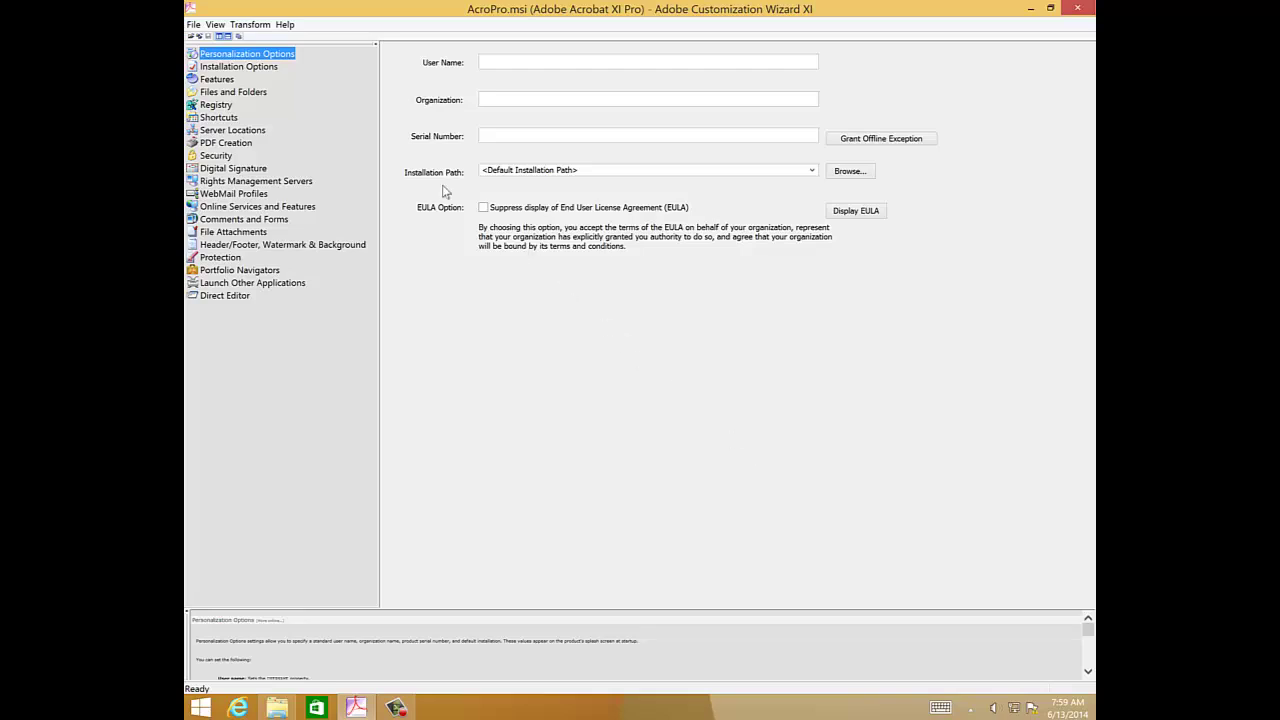
Load the AcrobatCCTWorkflow.mst transform into the AcroPro.msi package
click(249, 25)
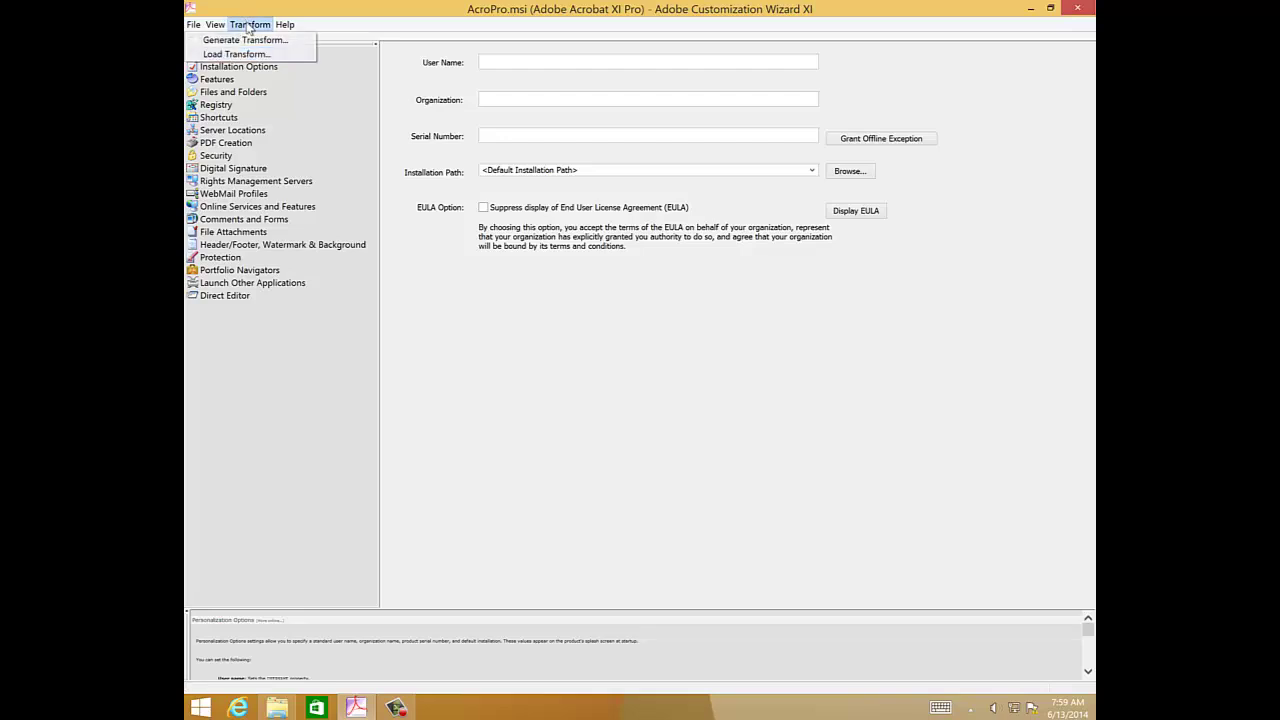
click(236, 54)
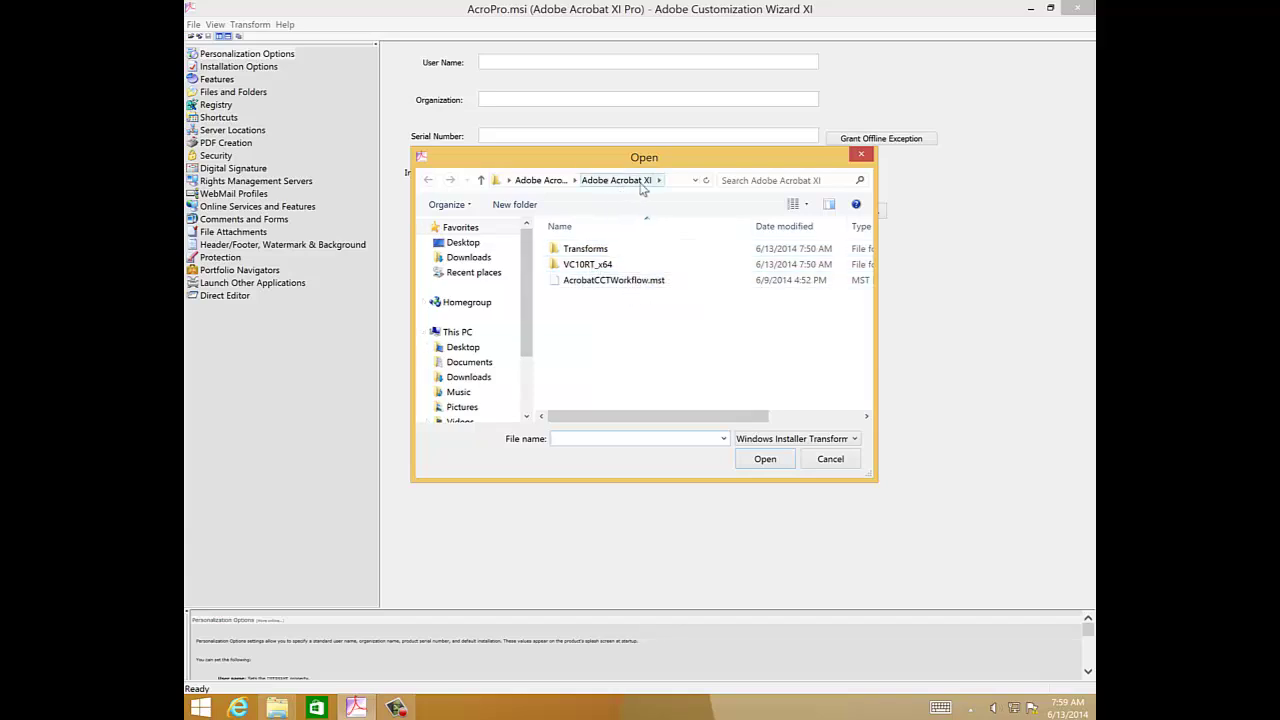
click(617, 283)
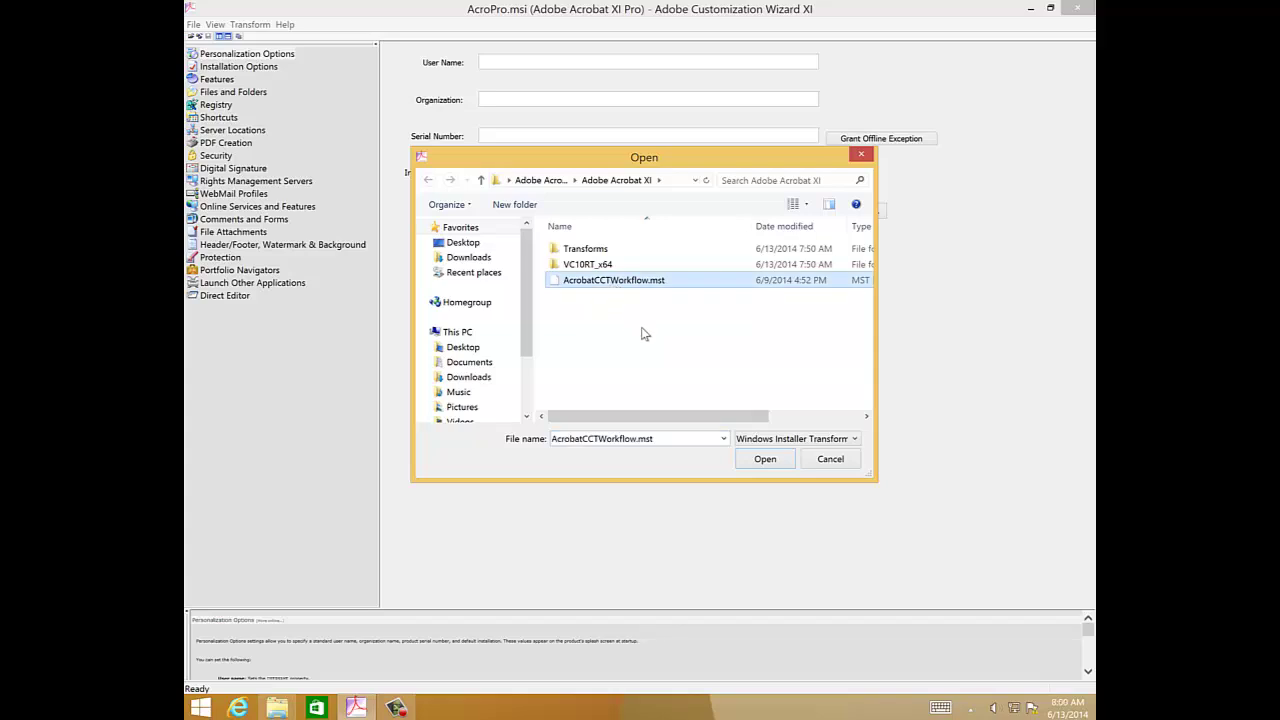
click(765, 460)
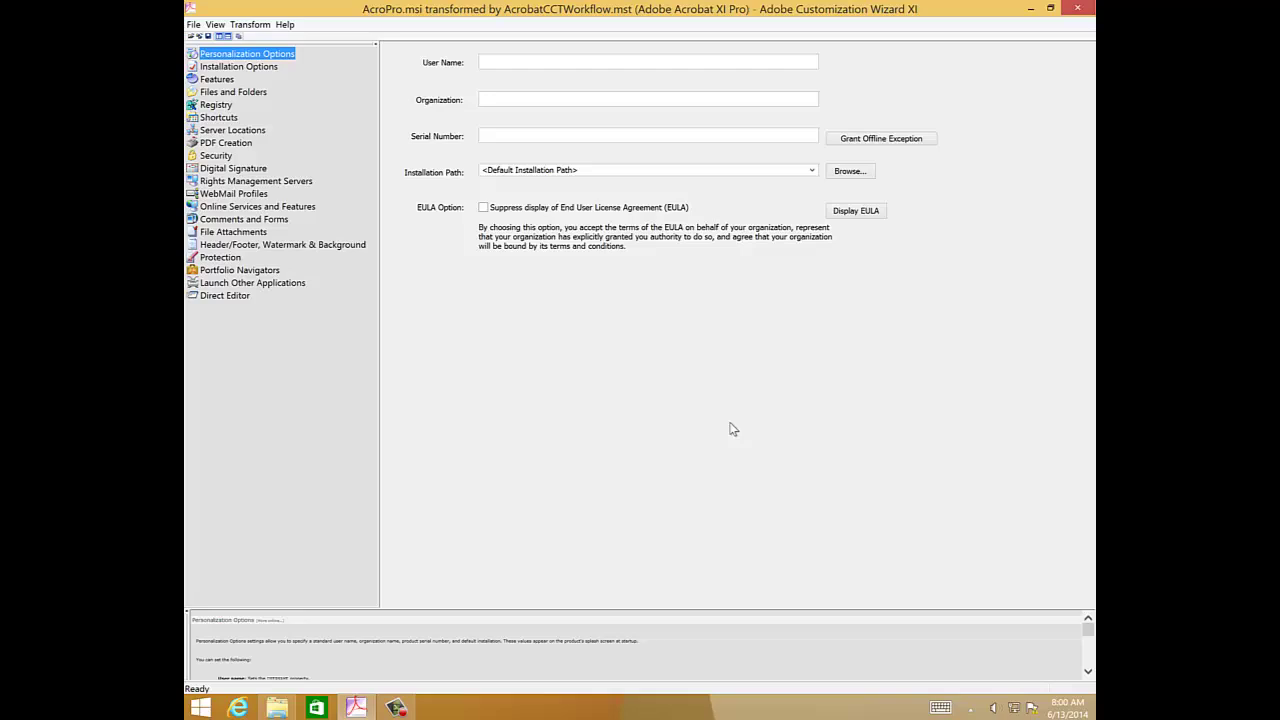
Suppress the display of the End User License Agreement in the personalization options and save the package
click(484, 208)
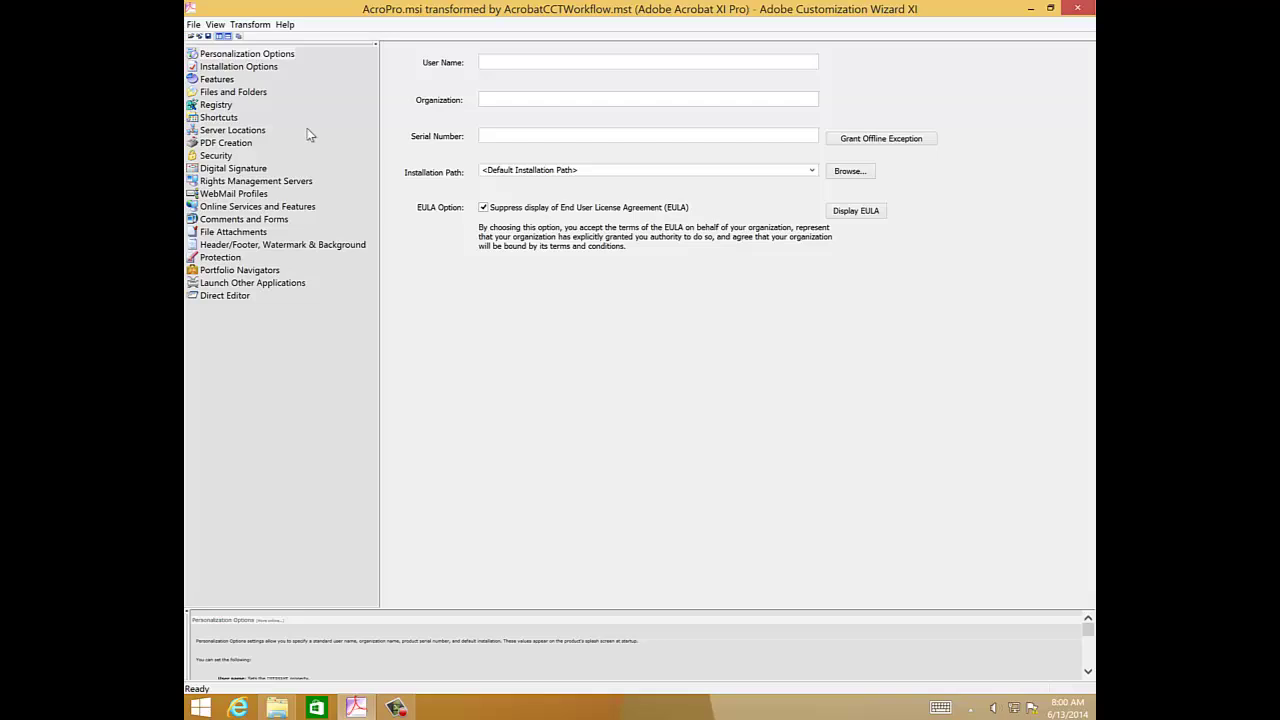
click(194, 25)
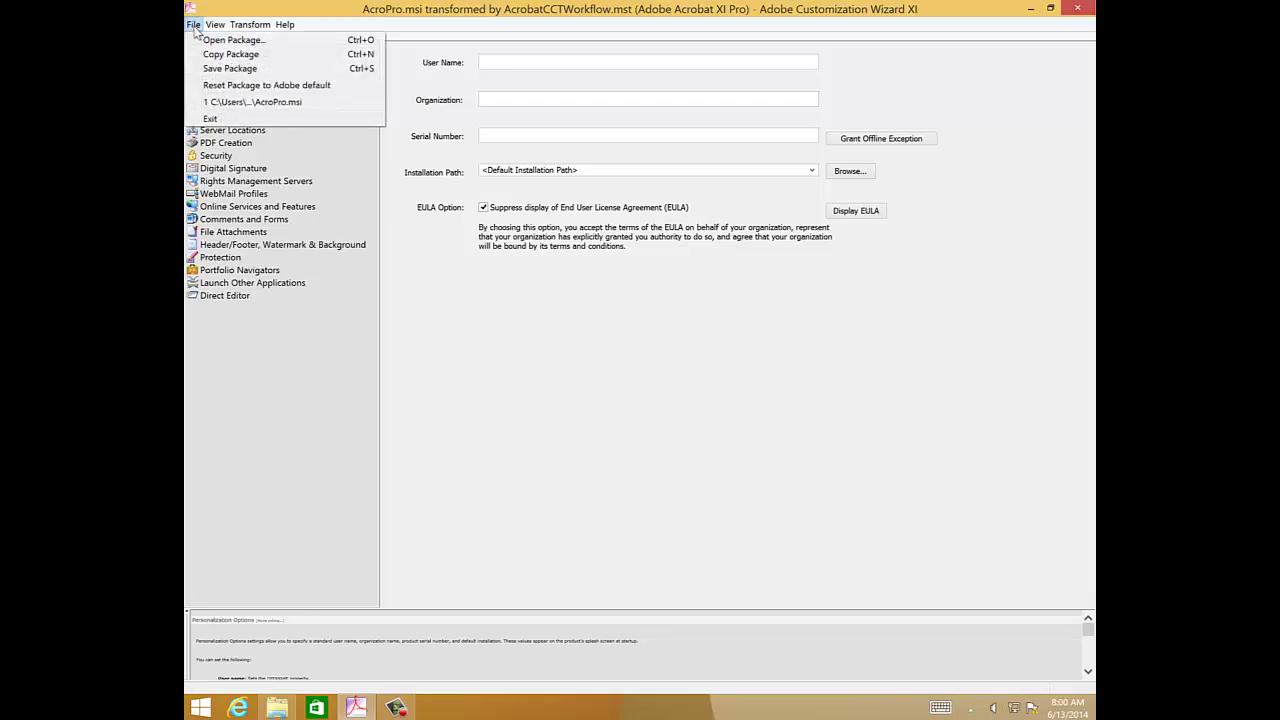
click(203, 67)
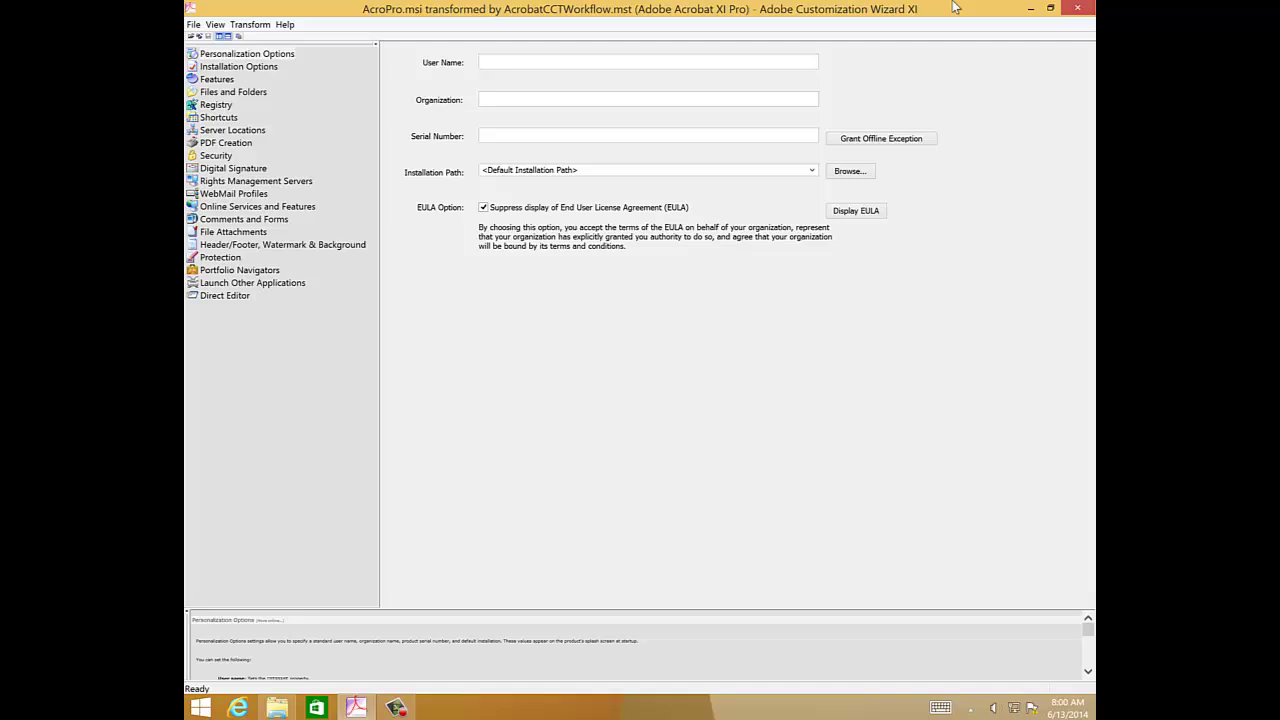
Minimize the Customization Wizard and open setup.ini from the Adobe Acrobat XI folder for editing in Notepad
click(1031, 9)
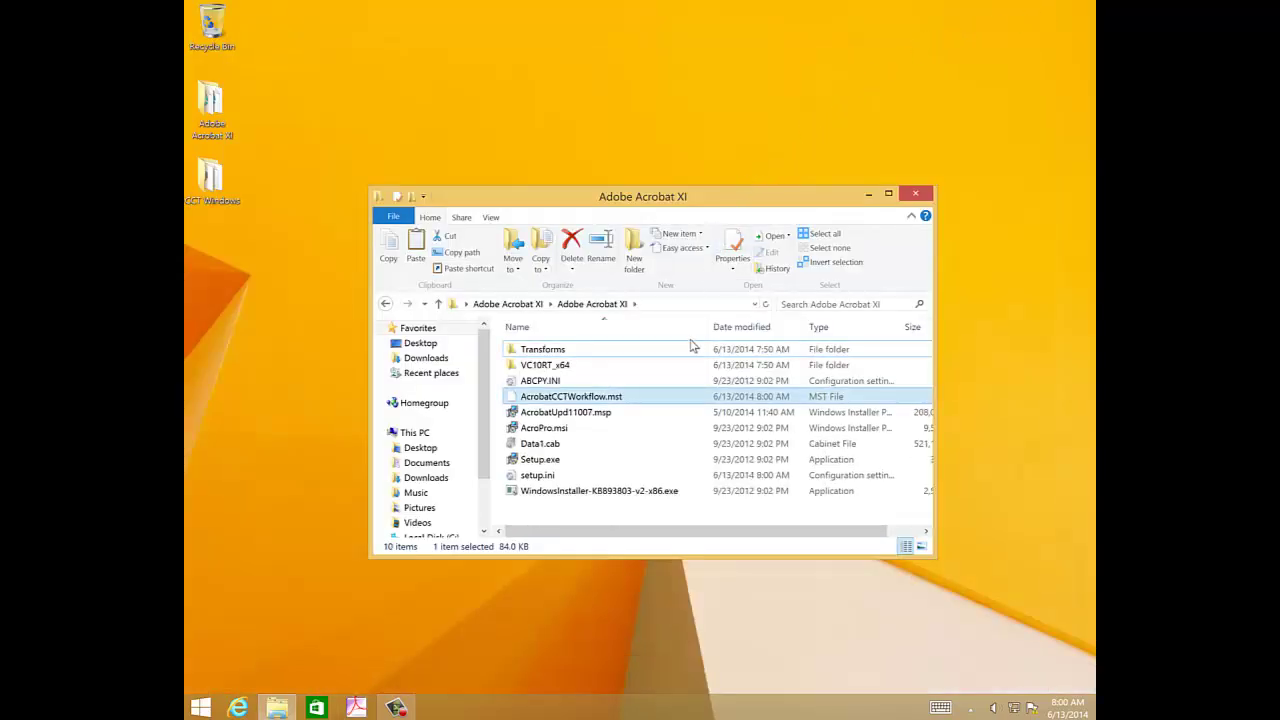
right_click(545, 479)
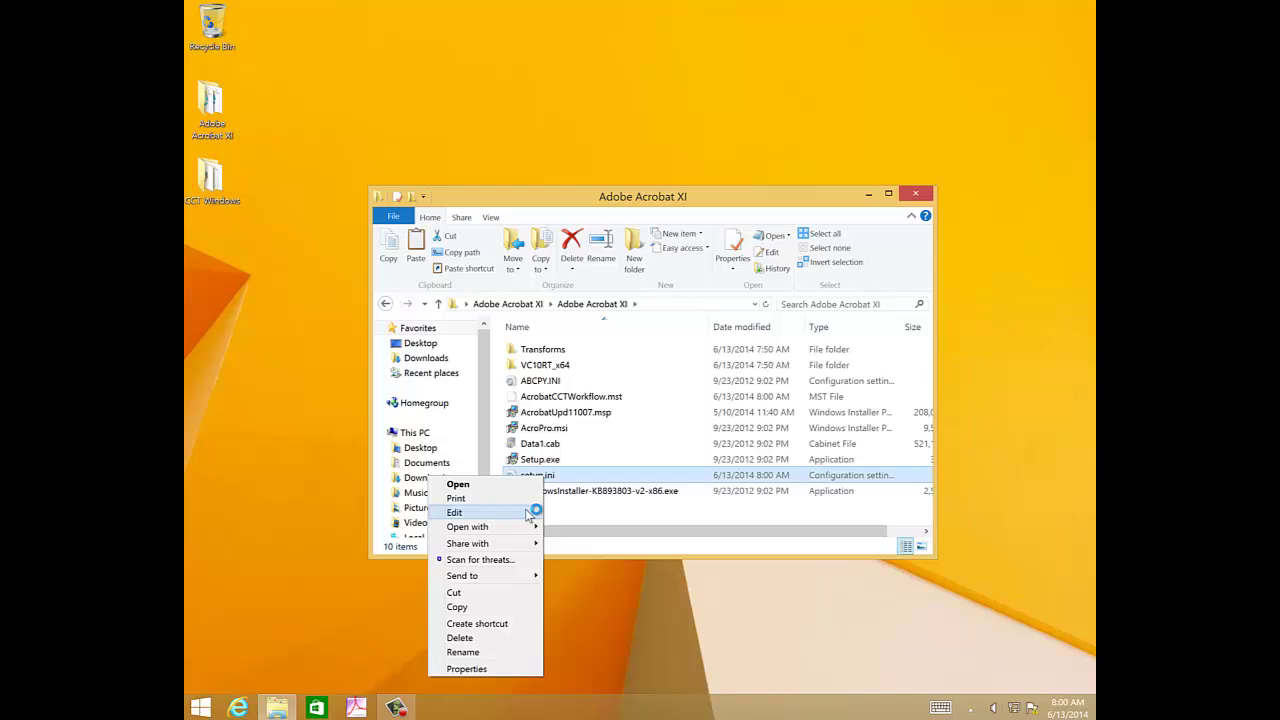
click(529, 513)
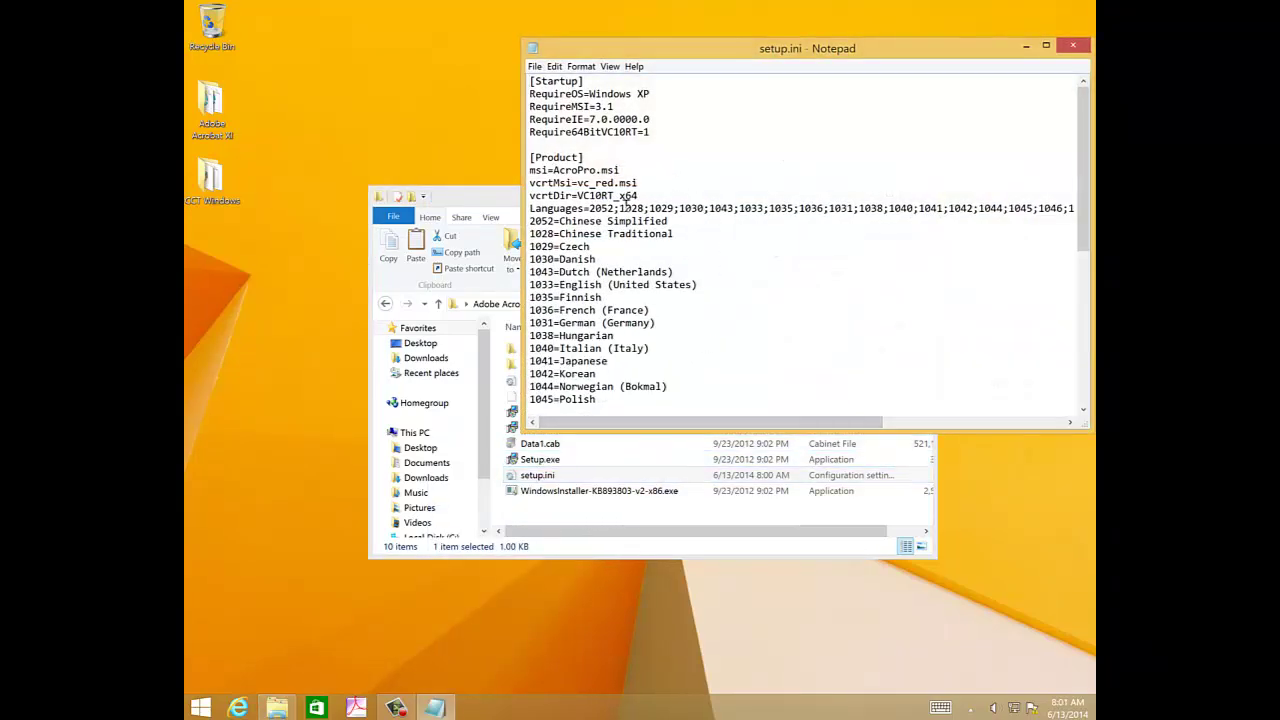
Add the line PATCH="AcrobatUpd11007.msp" directly below the CmdLine=TRANSFORMS line in setup.ini
scroll(627, 203, down, 5)
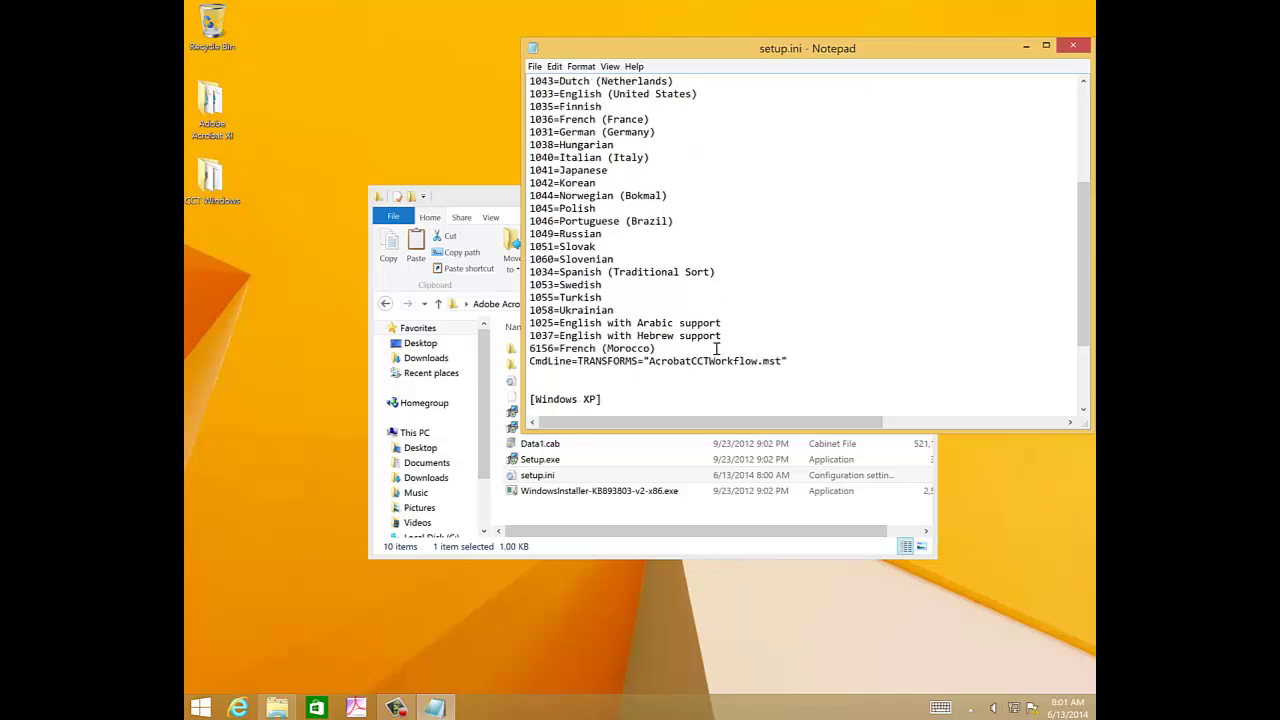
scroll(716, 348, down, 1)
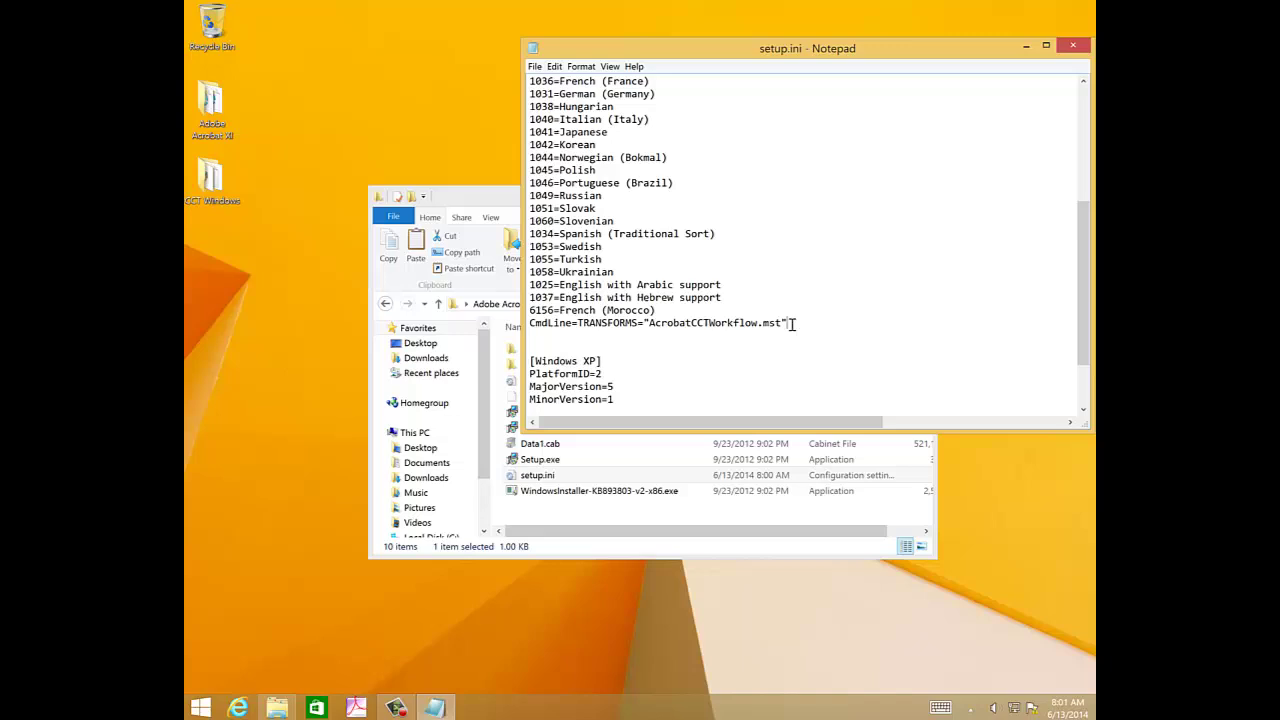
key(Return)
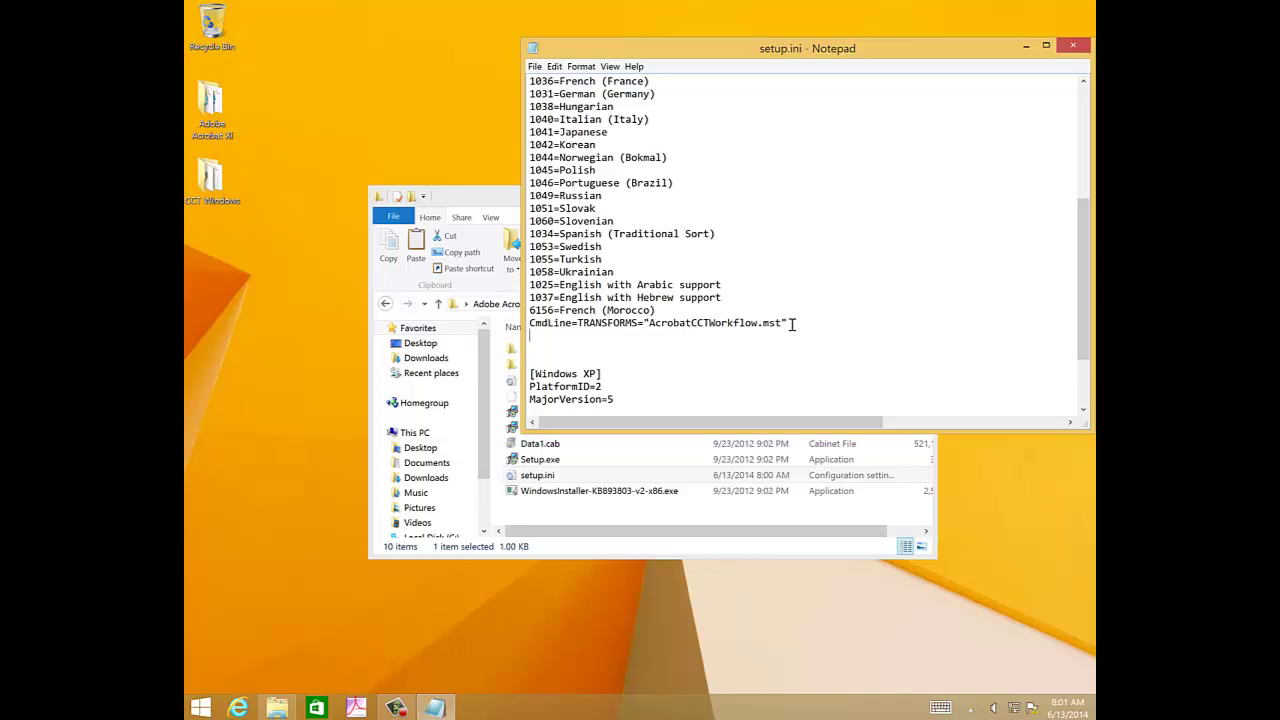
text(PATCH="AcrobatUpd11007.)
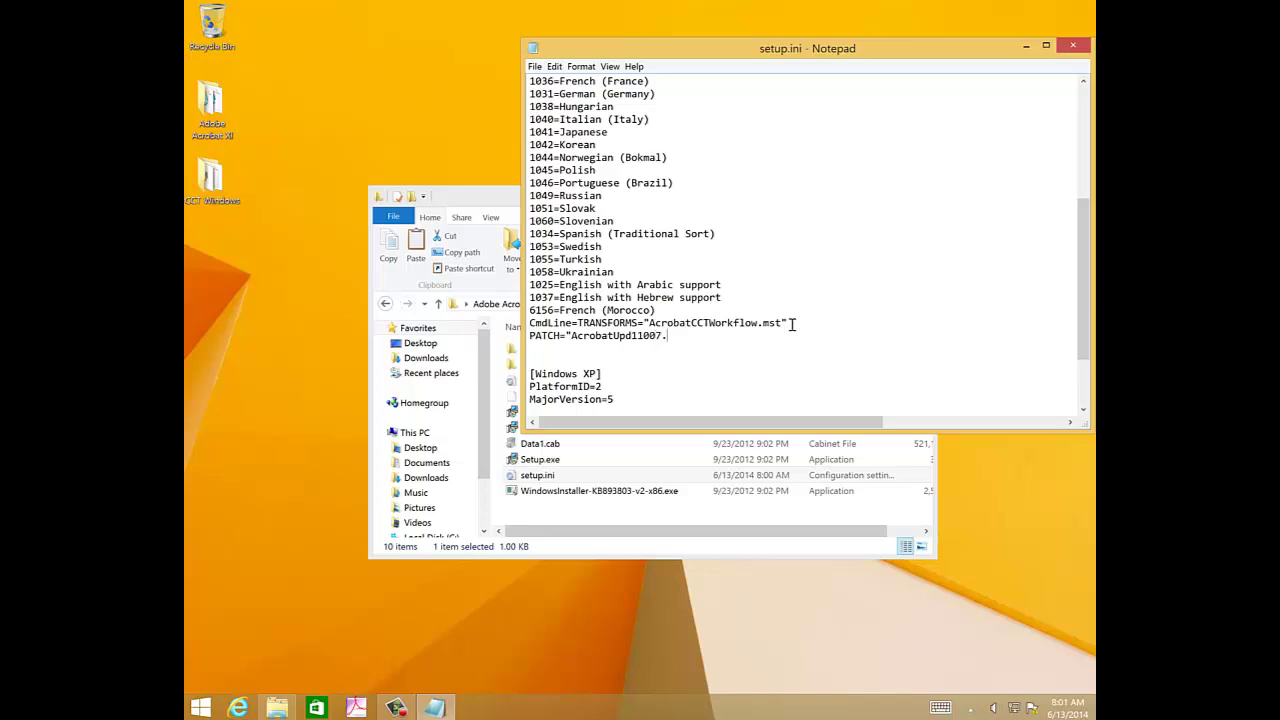
text(msp")
Save setup.ini, then close Notepad and the Adobe Acrobat XI folder window
click(538, 66)
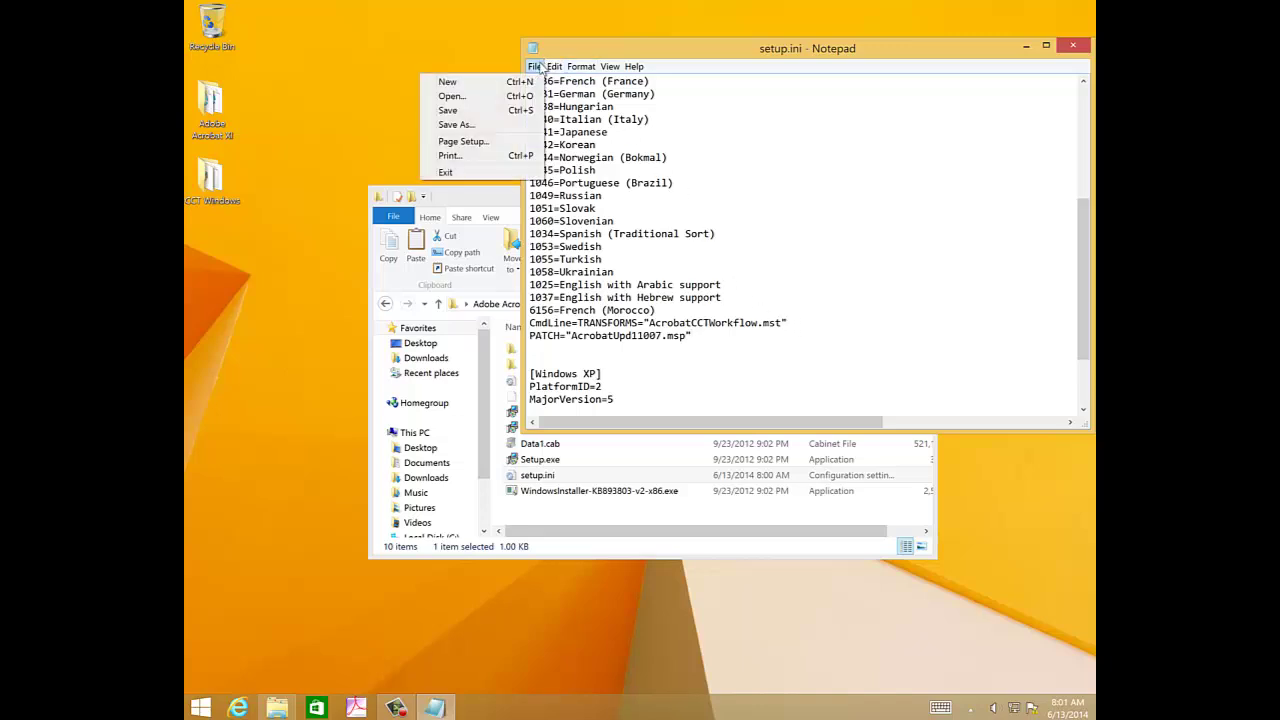
click(507, 112)
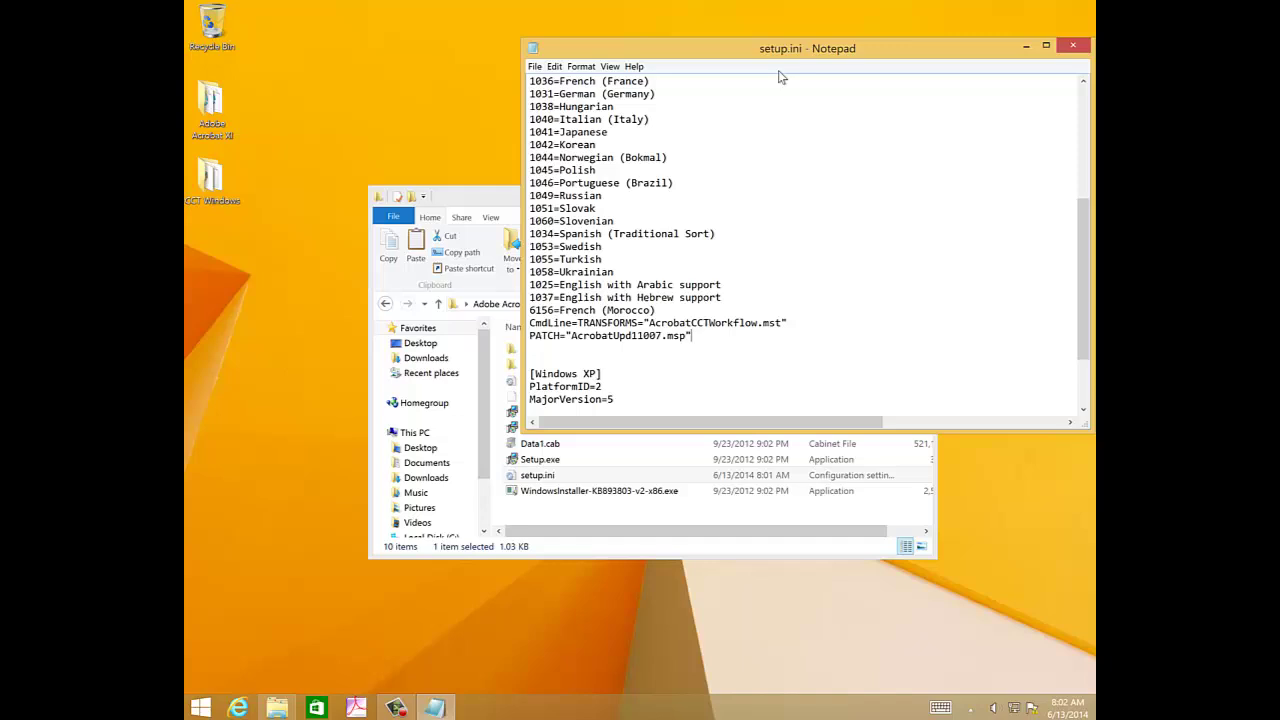
click(1070, 44)
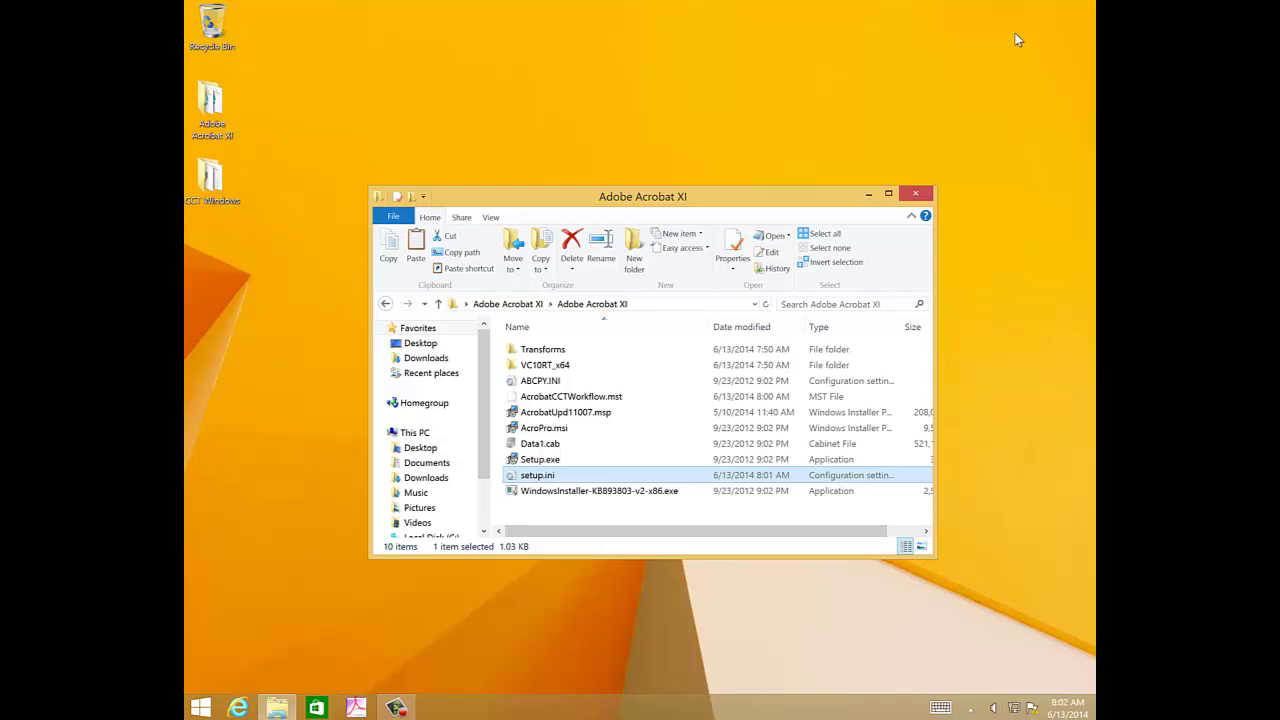
click(915, 193)
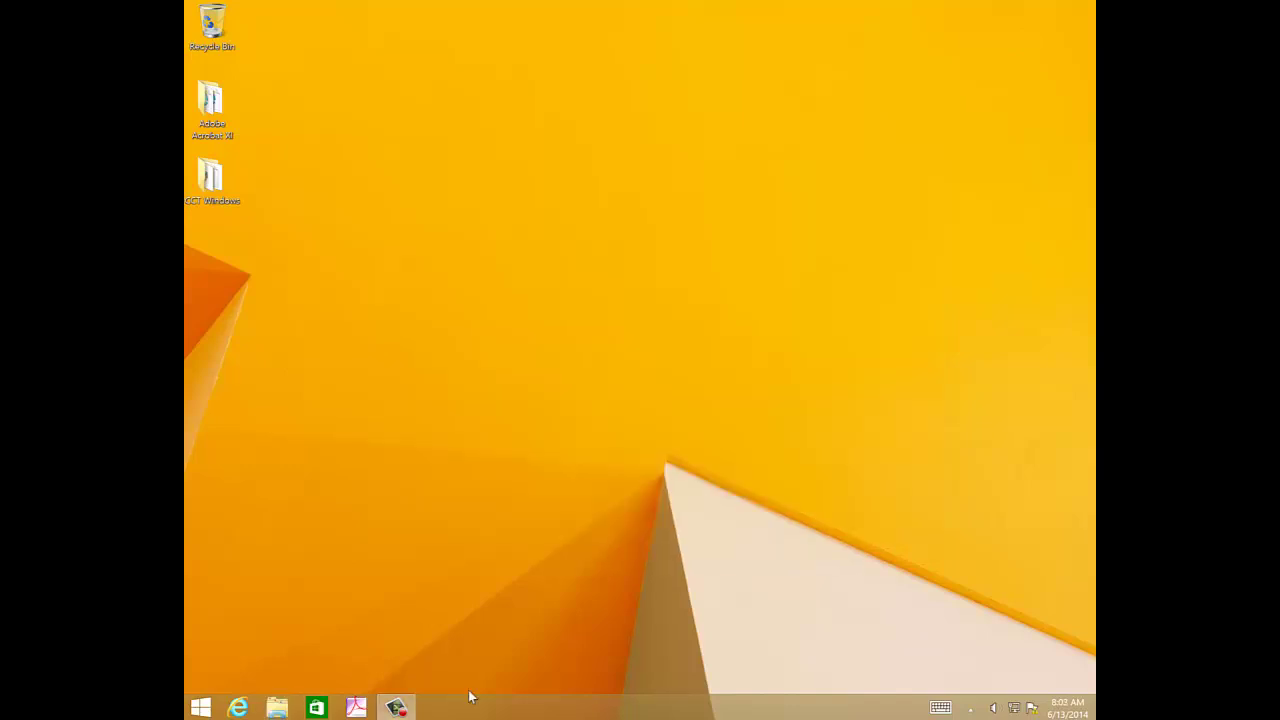